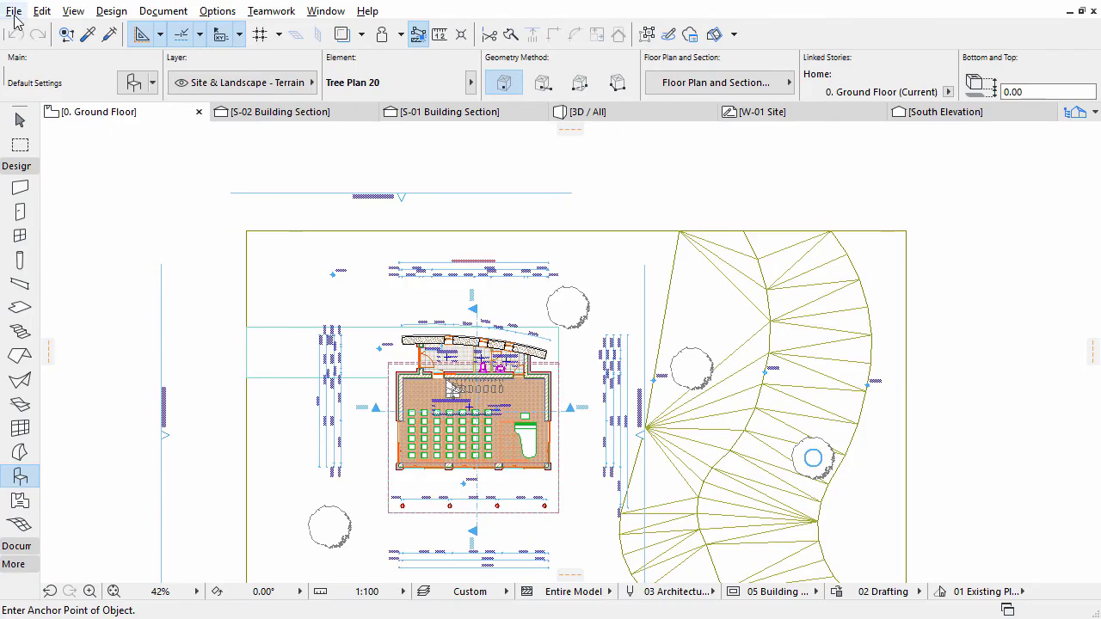
Open the project file TS03_ch6.pln from the Complete Project Files folder
click(14, 11)
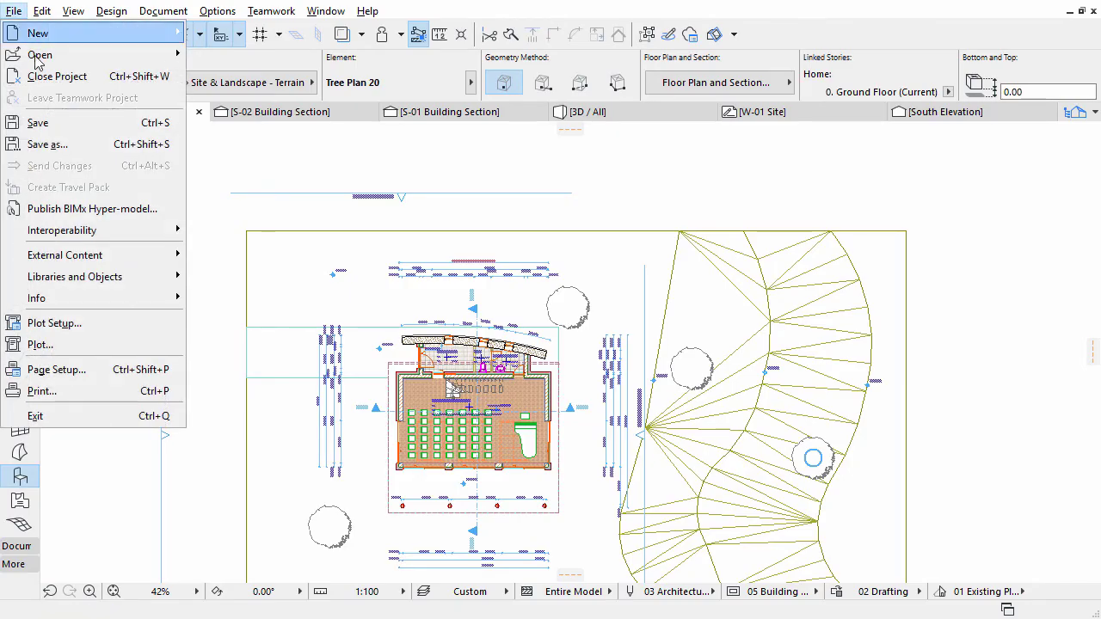
mouse_move(68, 58)
click(220, 55)
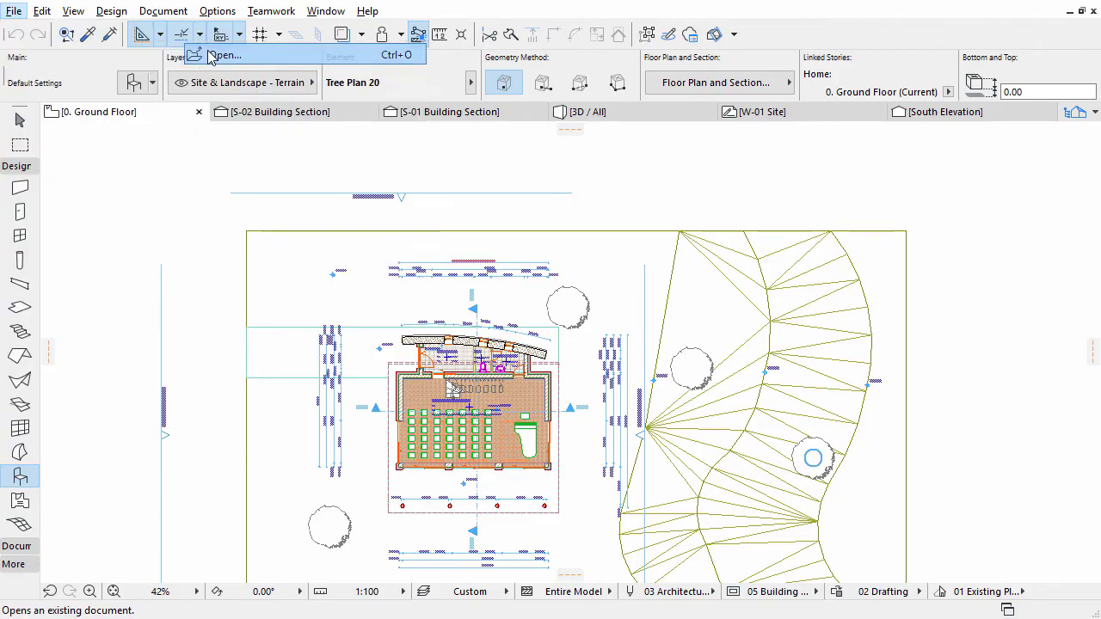
click(493, 224)
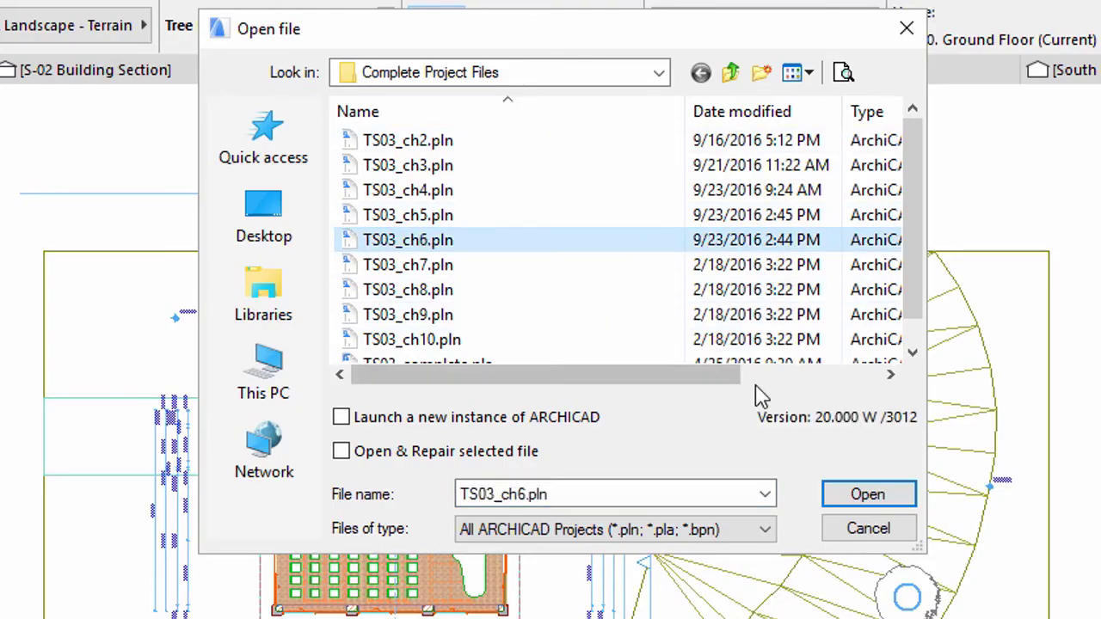
click(865, 495)
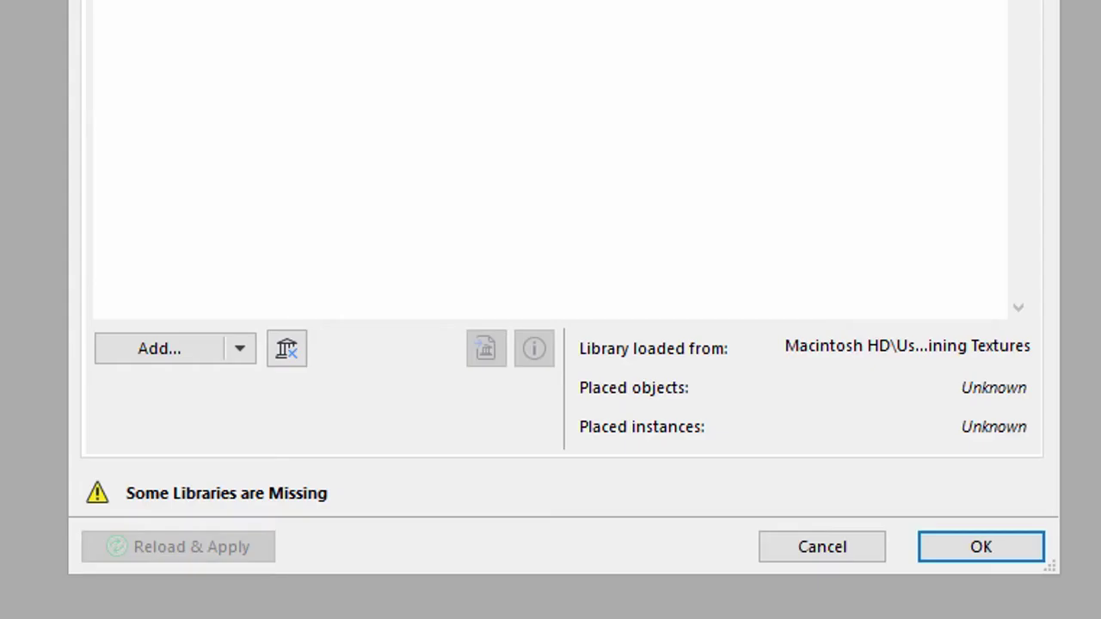
Add the Training Textures folder to the project's libraries and accept the library settings
click(159, 348)
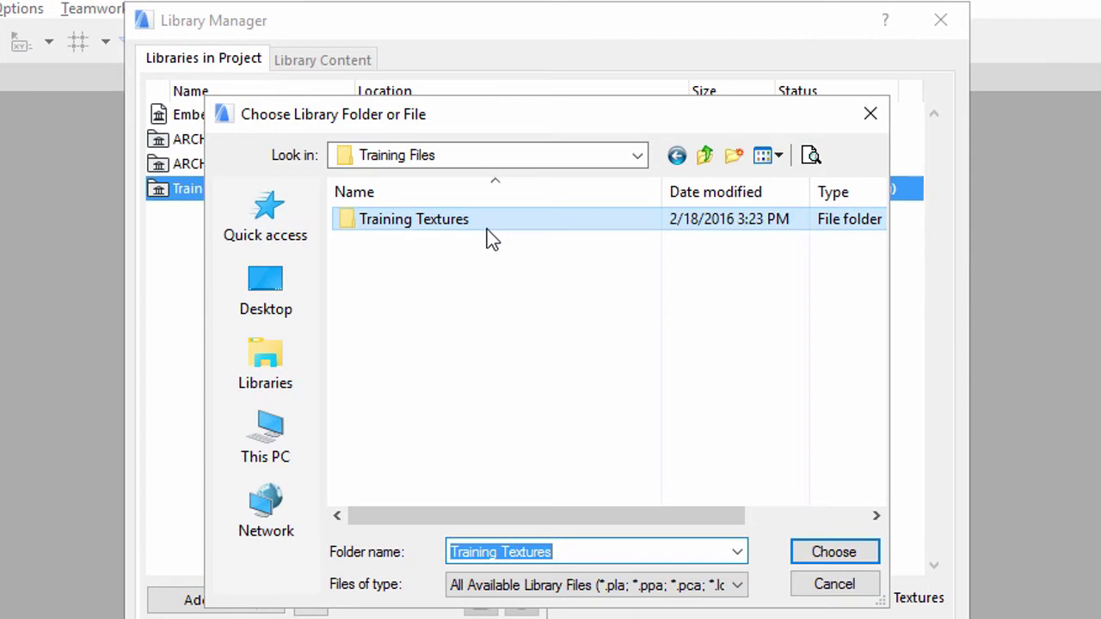
click(830, 557)
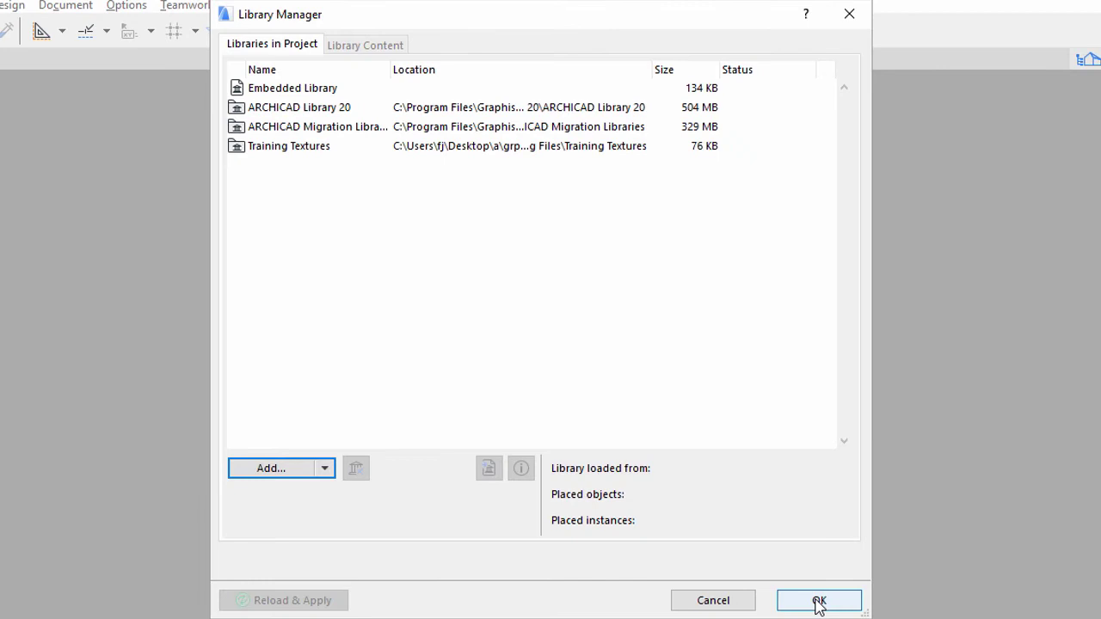
click(818, 601)
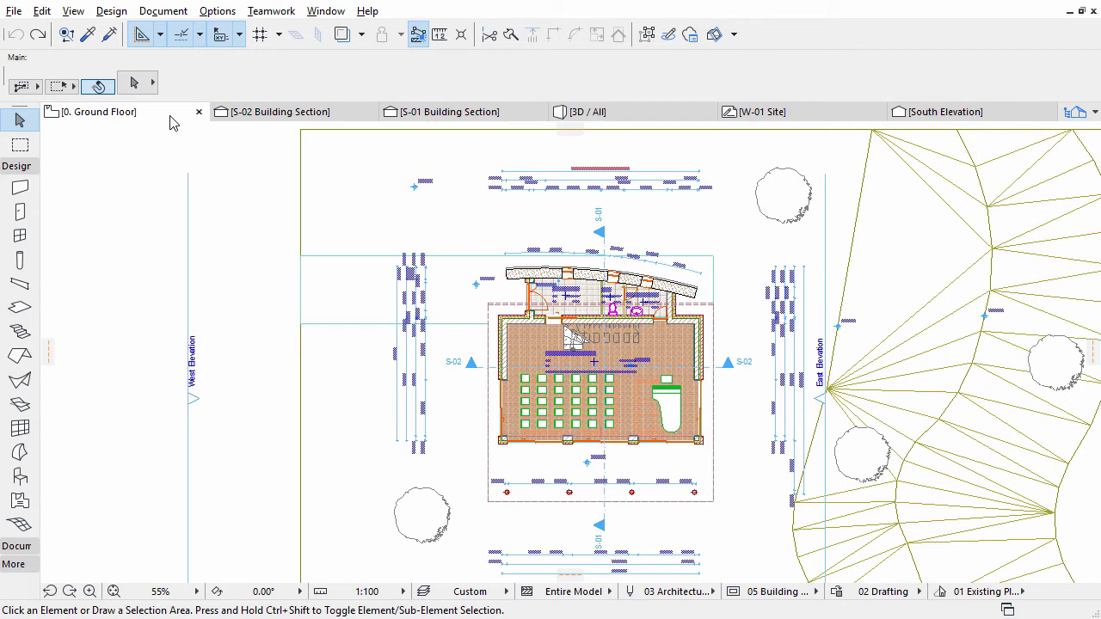
Move the North Elevation line down to just above the building's curved wall and shorten its west end to about 14.75 m overall
scroll(184, 243, down, 3)
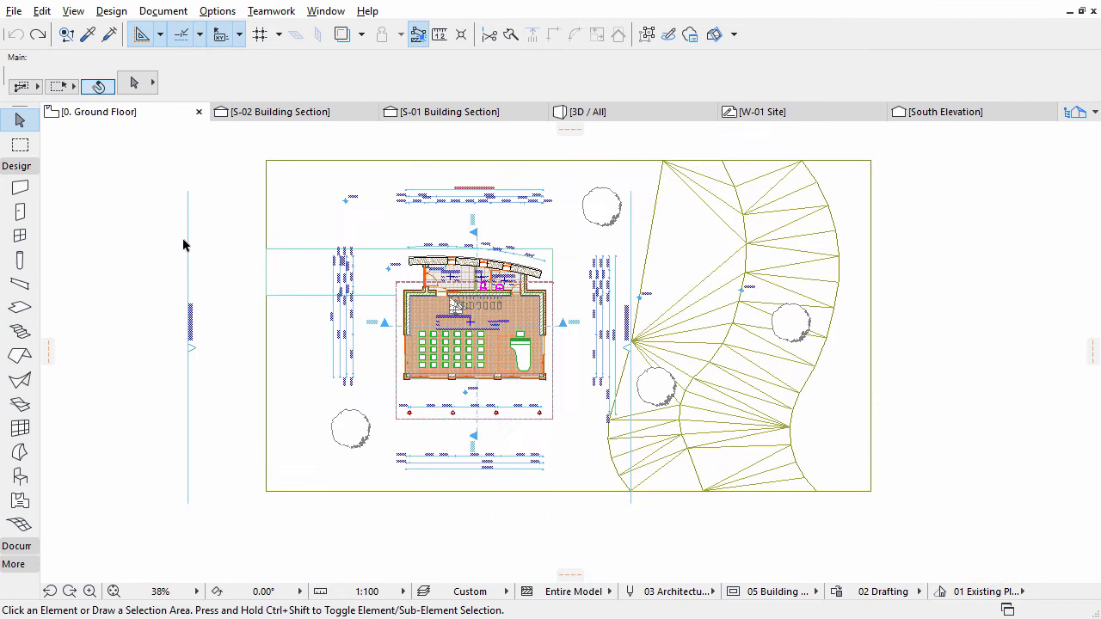
middle_drag(184, 246, 187, 260)
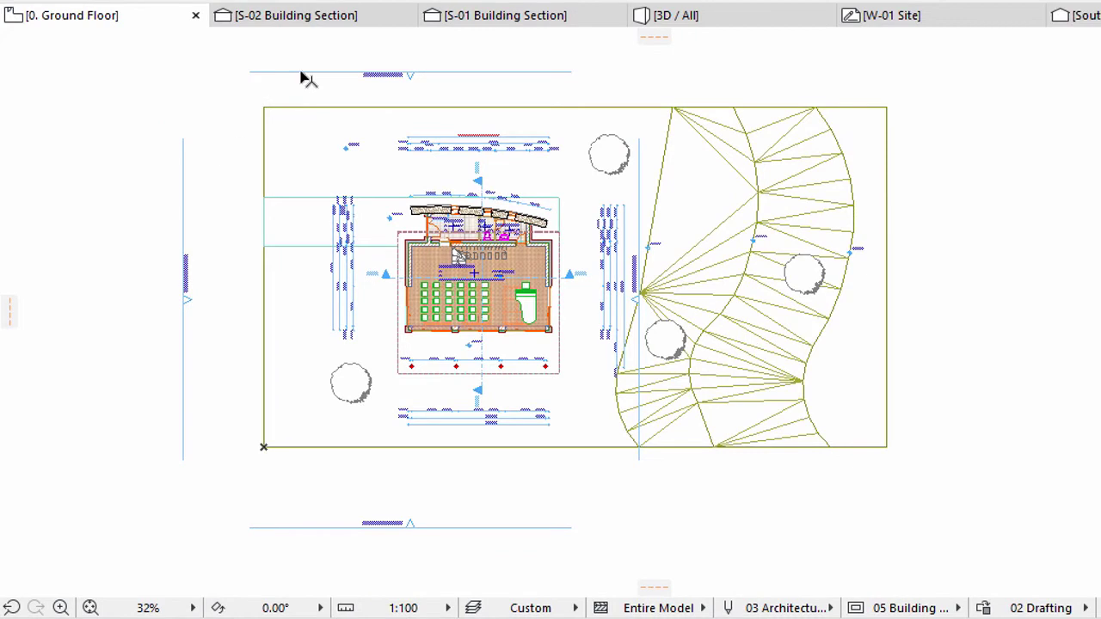
click(302, 73)
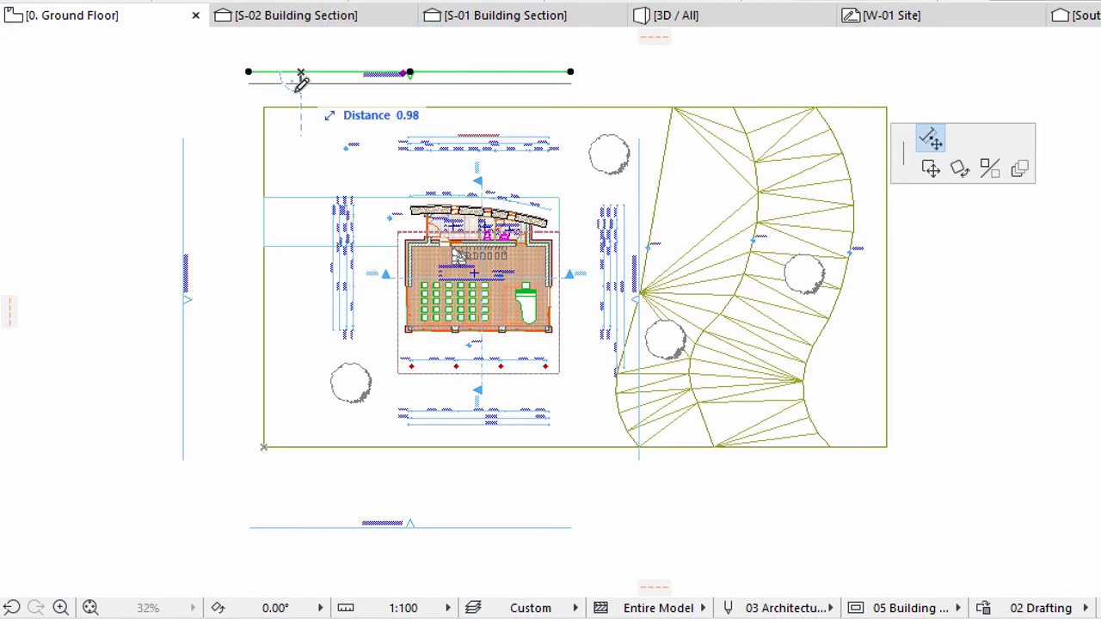
click(290, 185)
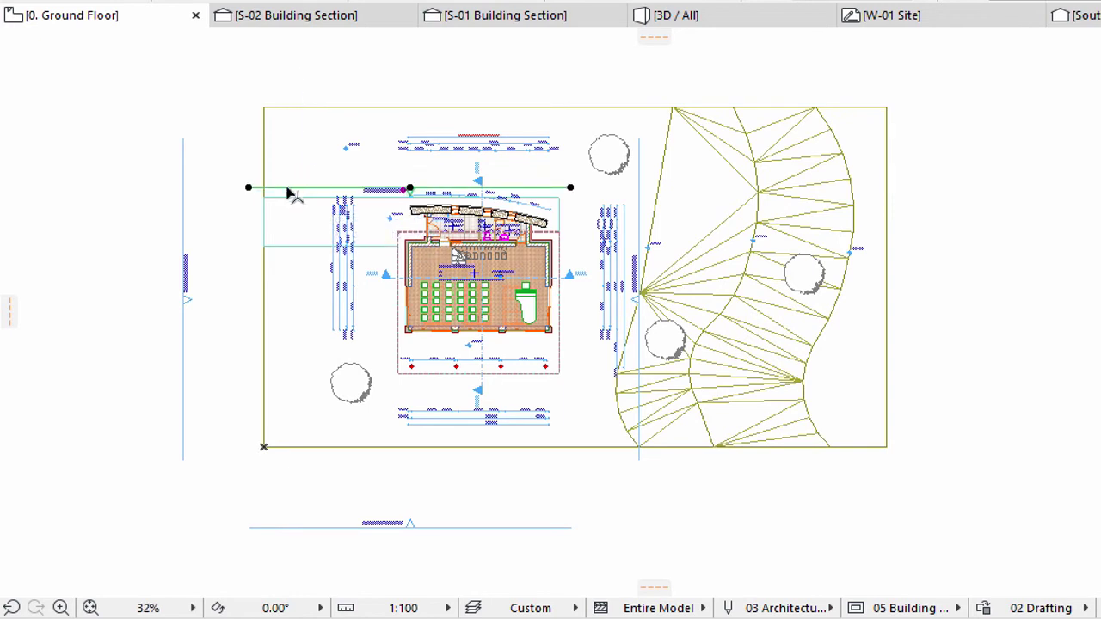
click(248, 189)
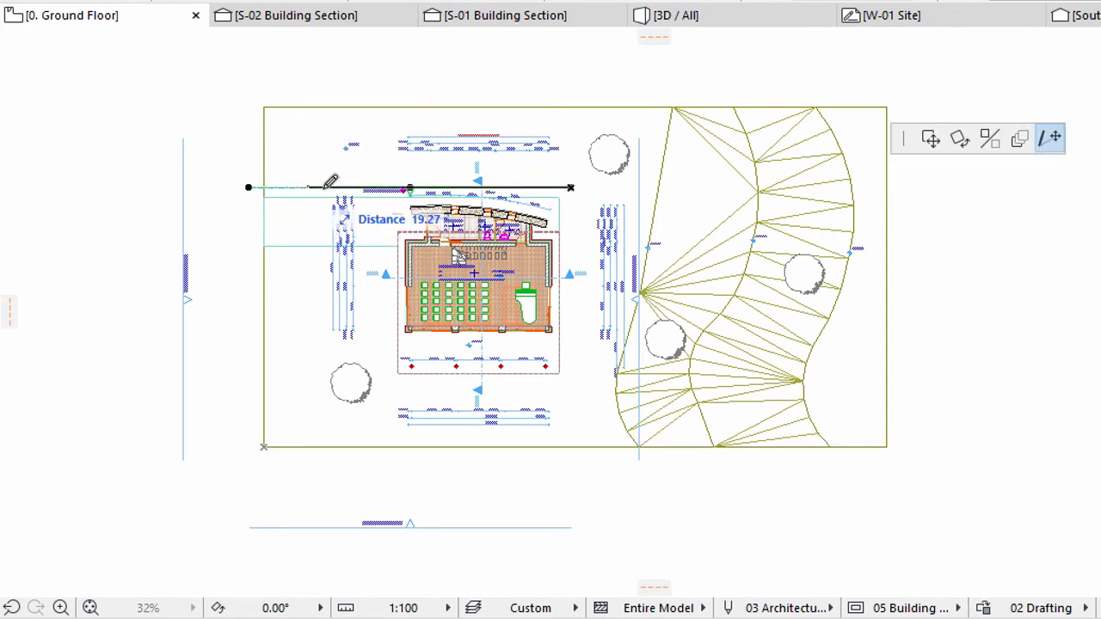
click(376, 209)
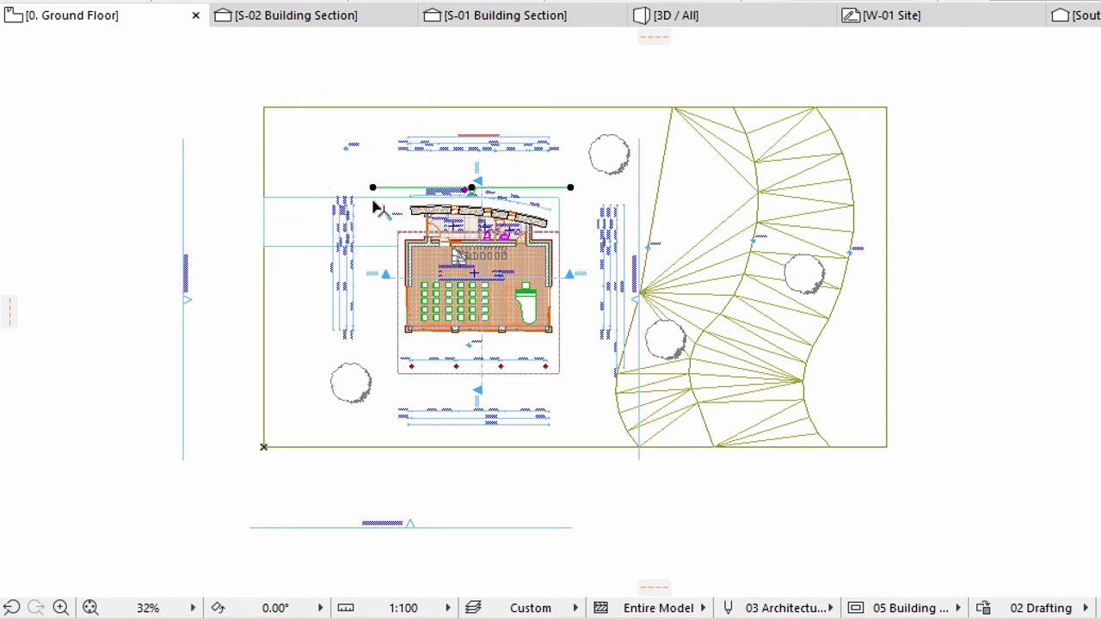
Move the South Elevation line up to just below the column row and shorten its west end to about 14.75 m, matching the North Elevation
click(478, 527)
click(478, 527)
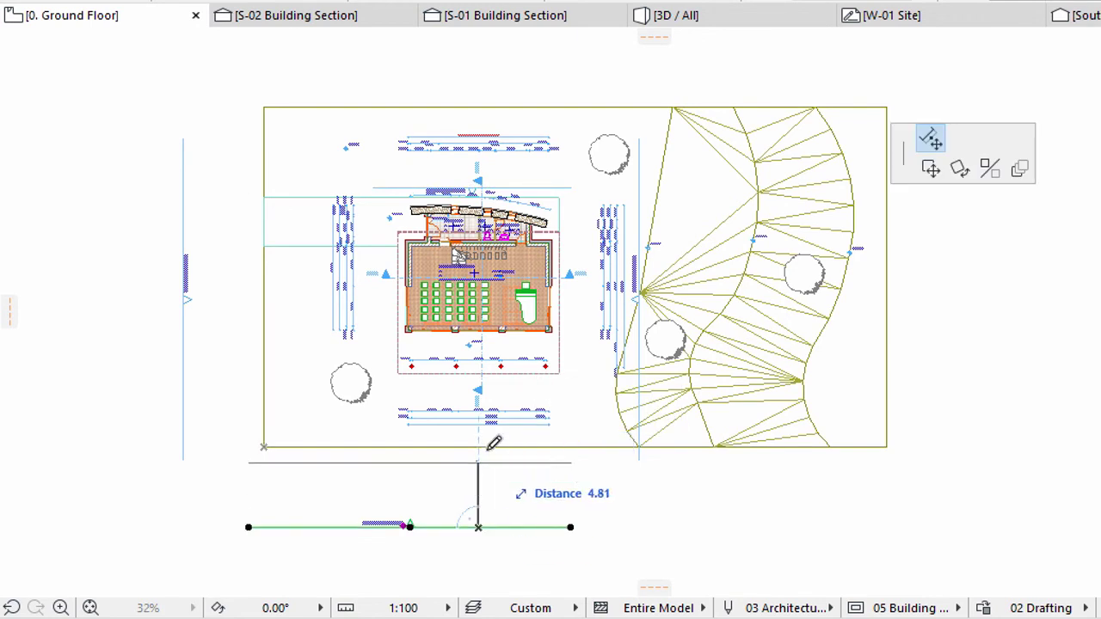
click(516, 382)
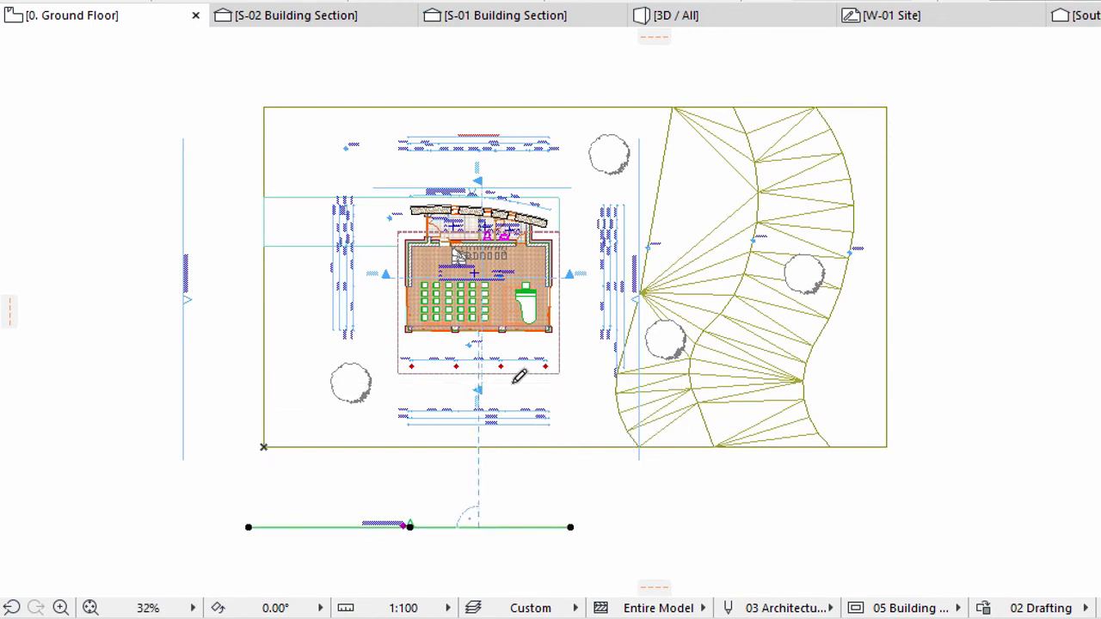
click(248, 383)
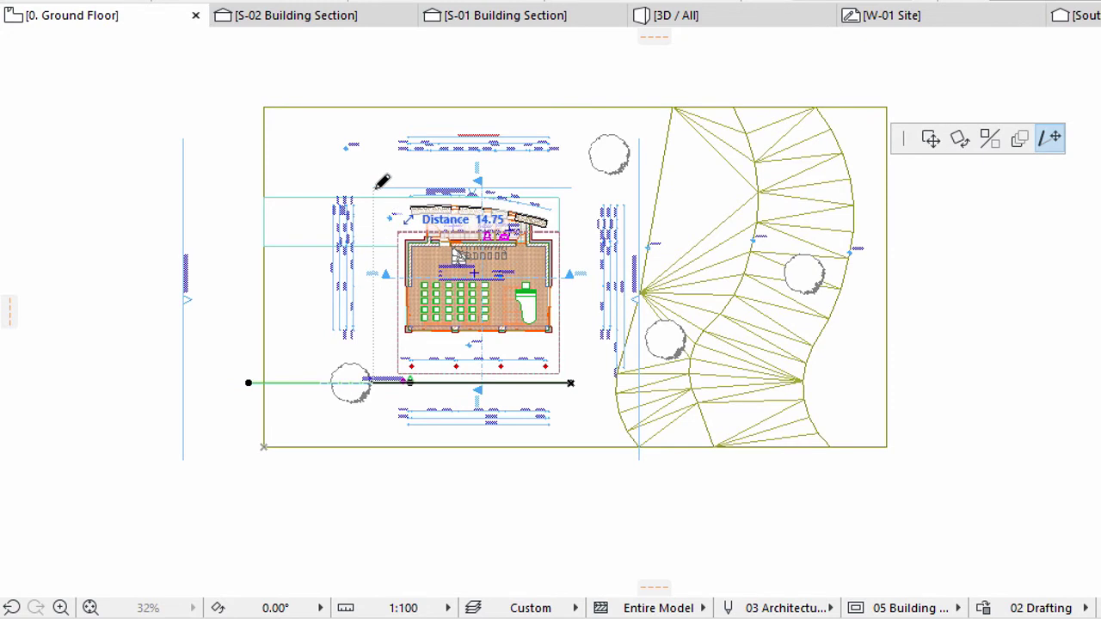
key(Escape)
Move the West Elevation line close to the building's west side and shorten both ends to roughly meet the north and south lines
click(186, 349)
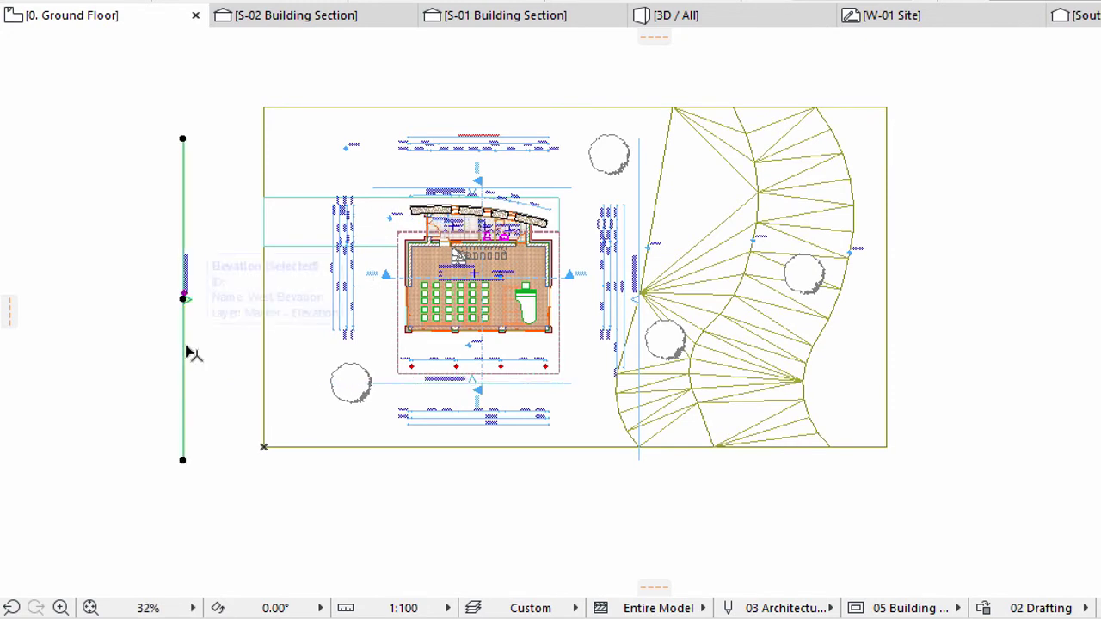
click(183, 346)
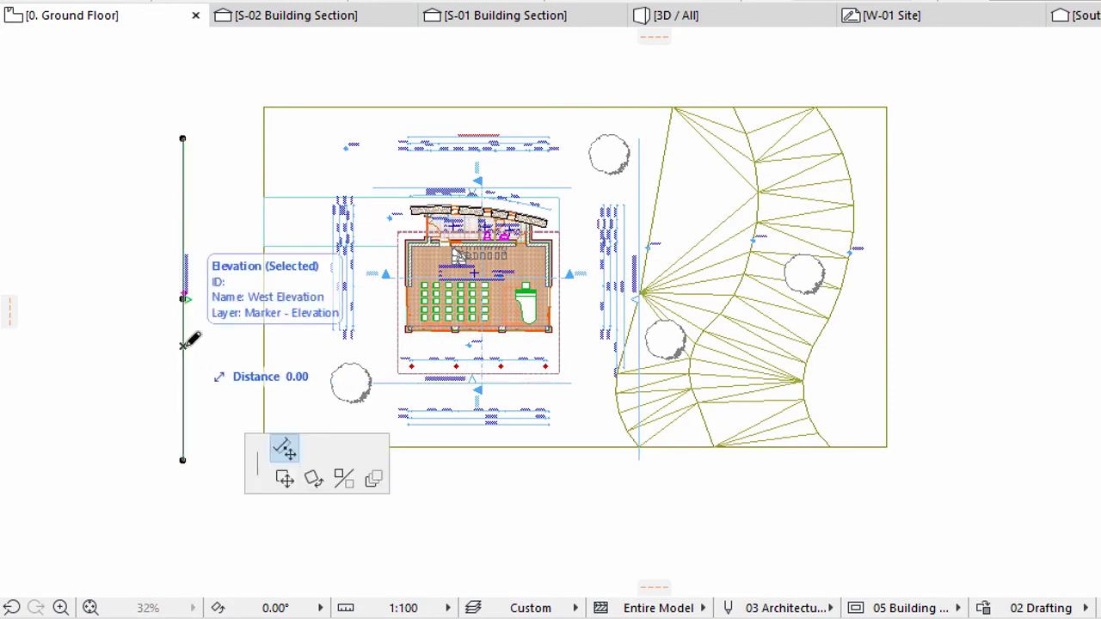
click(379, 342)
click(372, 148)
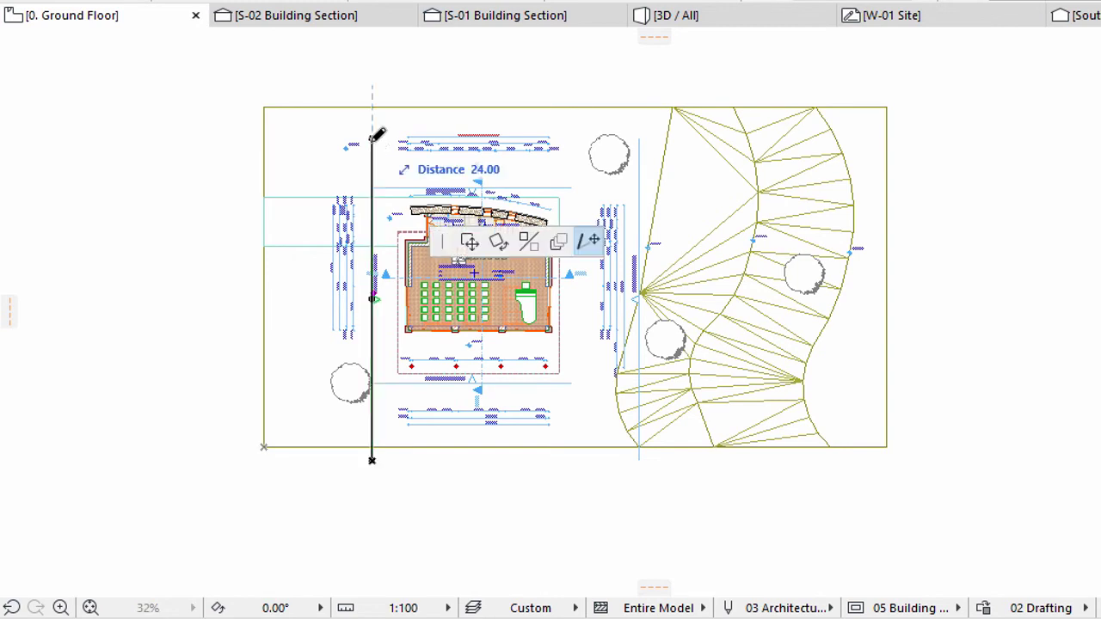
click(383, 194)
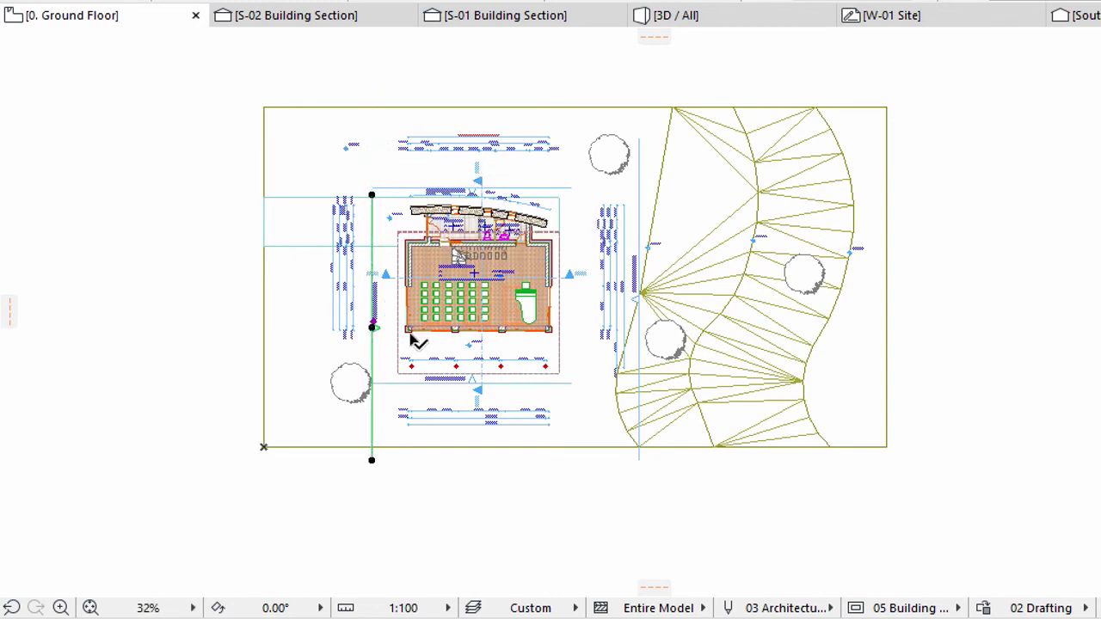
click(372, 460)
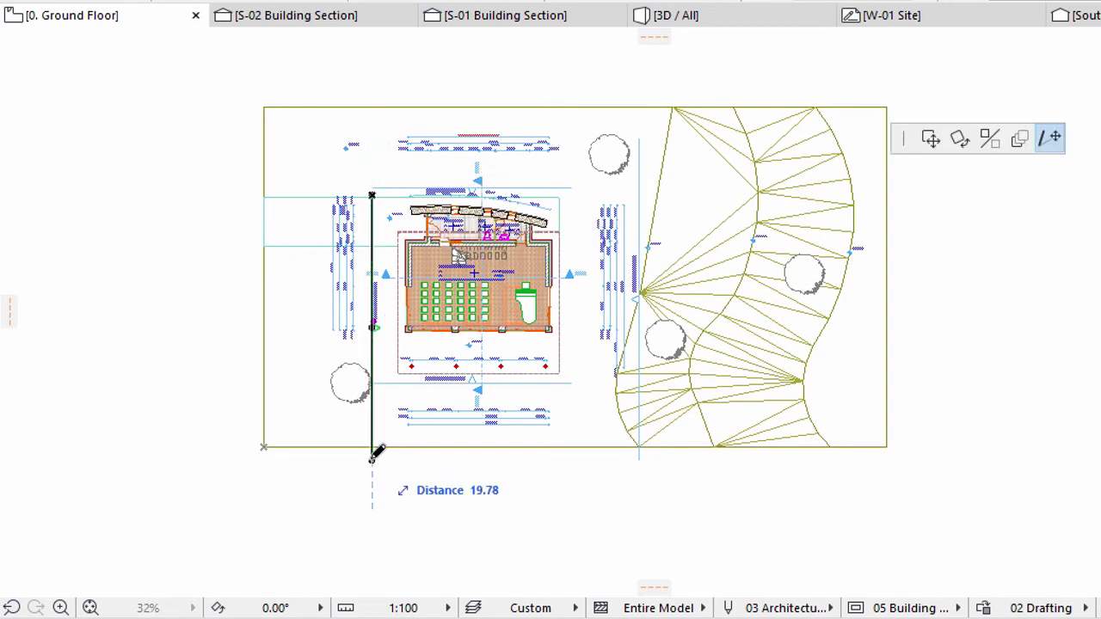
click(388, 392)
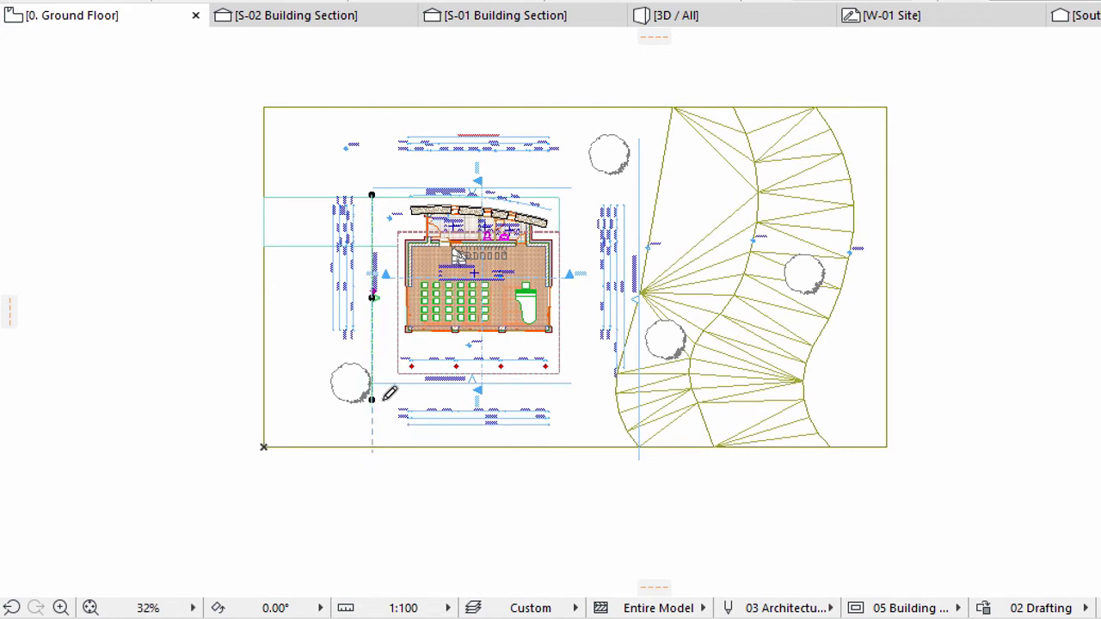
Move the East Elevation line close to the building's east side and trim both ends level with the West Elevation line
click(638, 195)
click(640, 196)
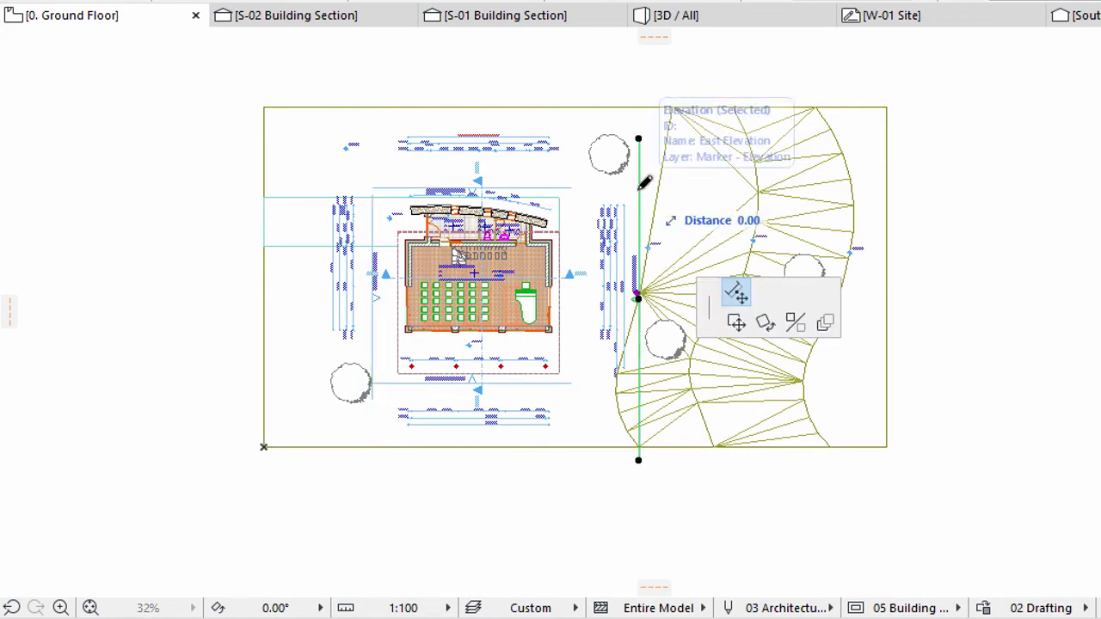
click(580, 195)
click(579, 139)
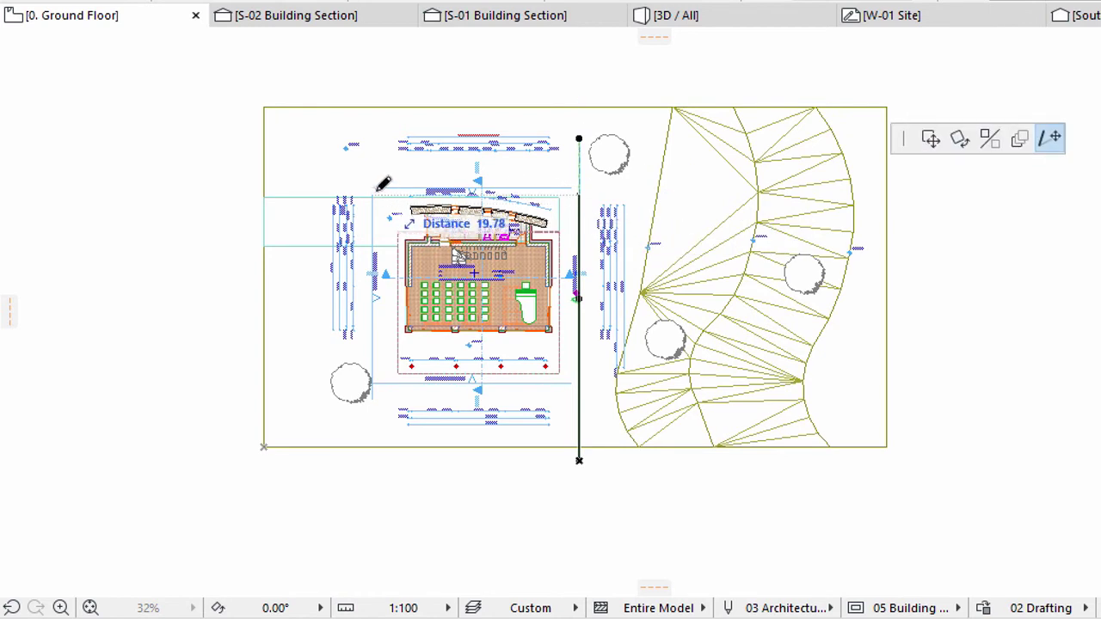
click(579, 195)
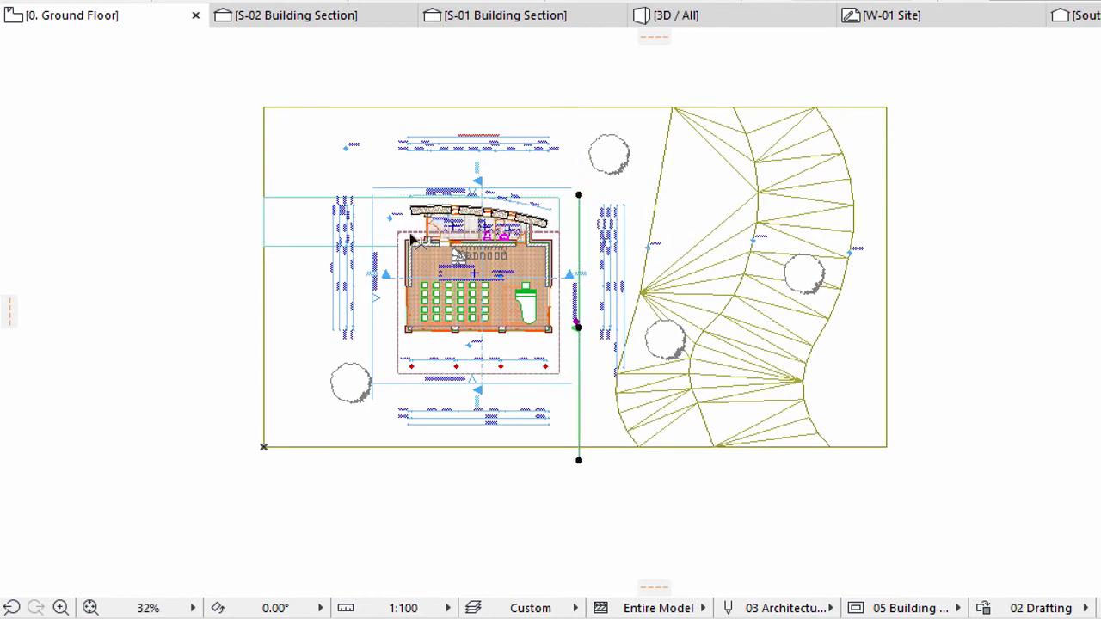
click(579, 462)
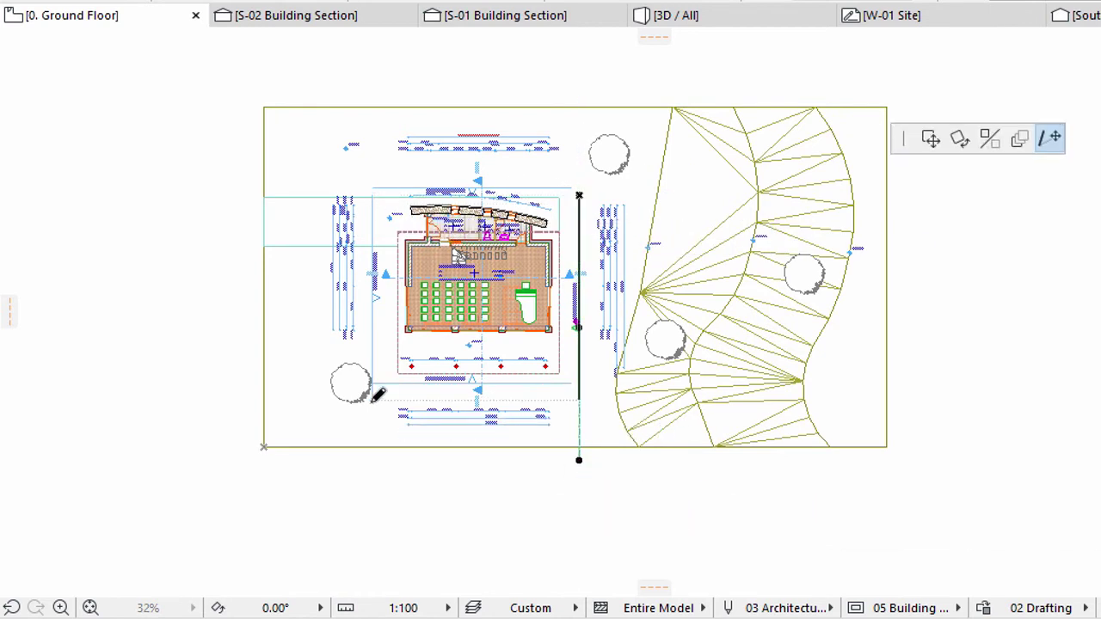
click(378, 396)
Break the S-01 section line at the first chair row in the Exhibition space and shift its lower part about 2.68 m west
scroll(472, 303, up, 4)
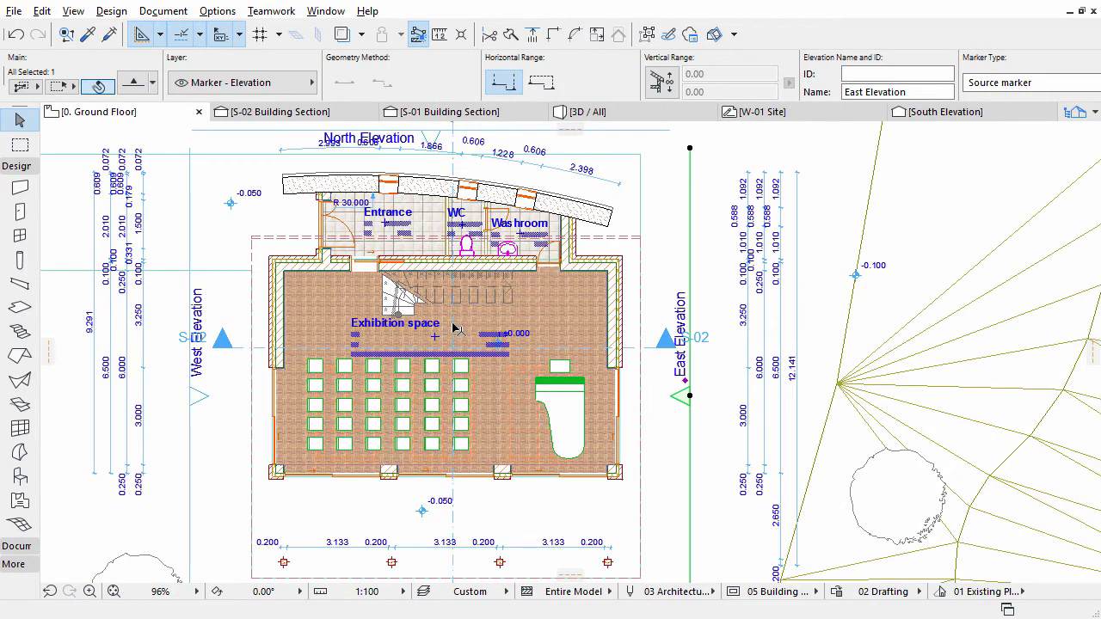
click(454, 251)
middle_drag(454, 262, 472, 392)
scroll(470, 461, up, 2)
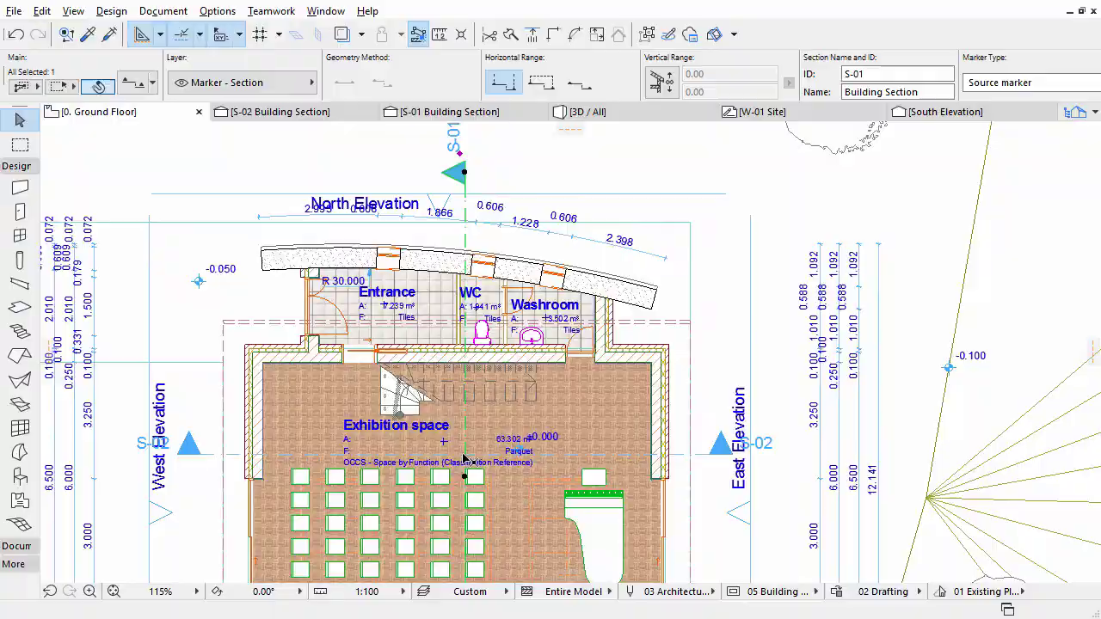
scroll(478, 473, down, 3)
click(554, 336)
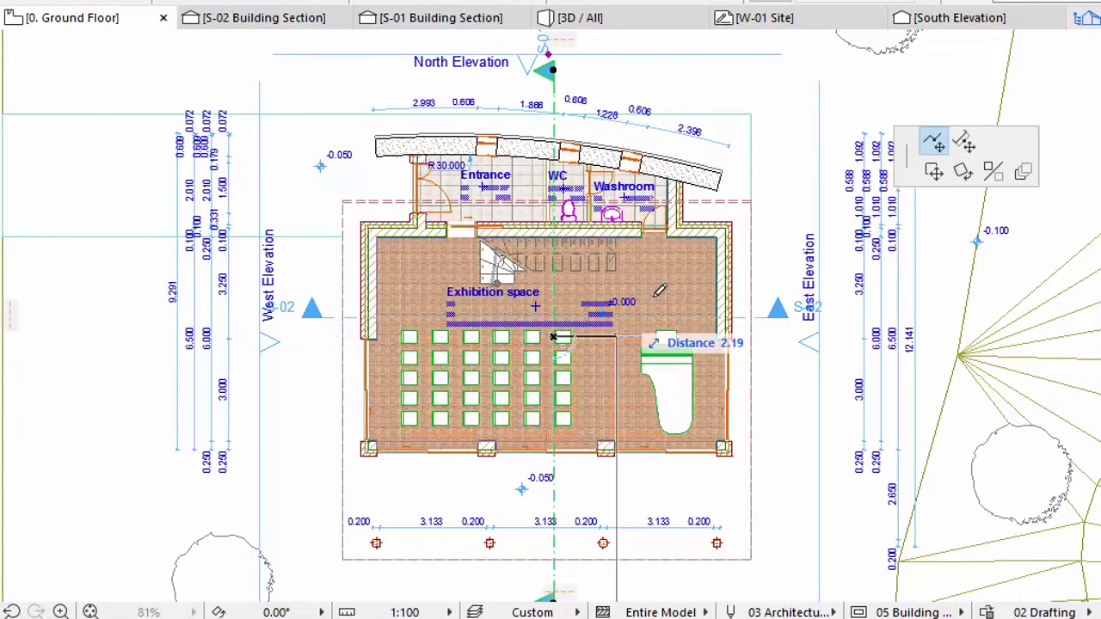
click(936, 144)
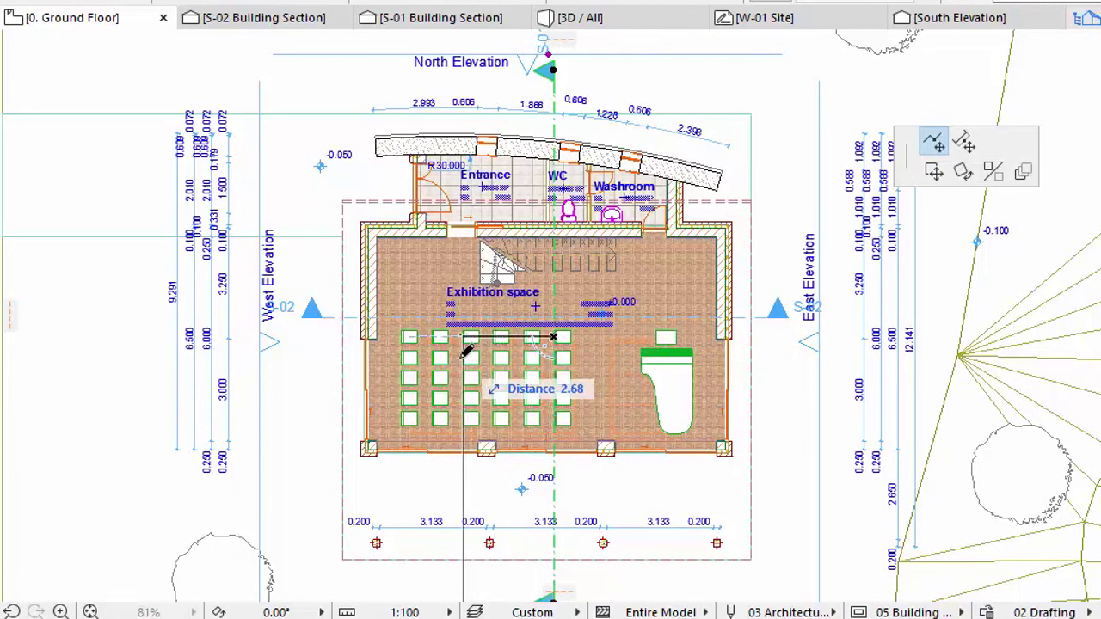
scroll(464, 351, up, 3)
click(466, 346)
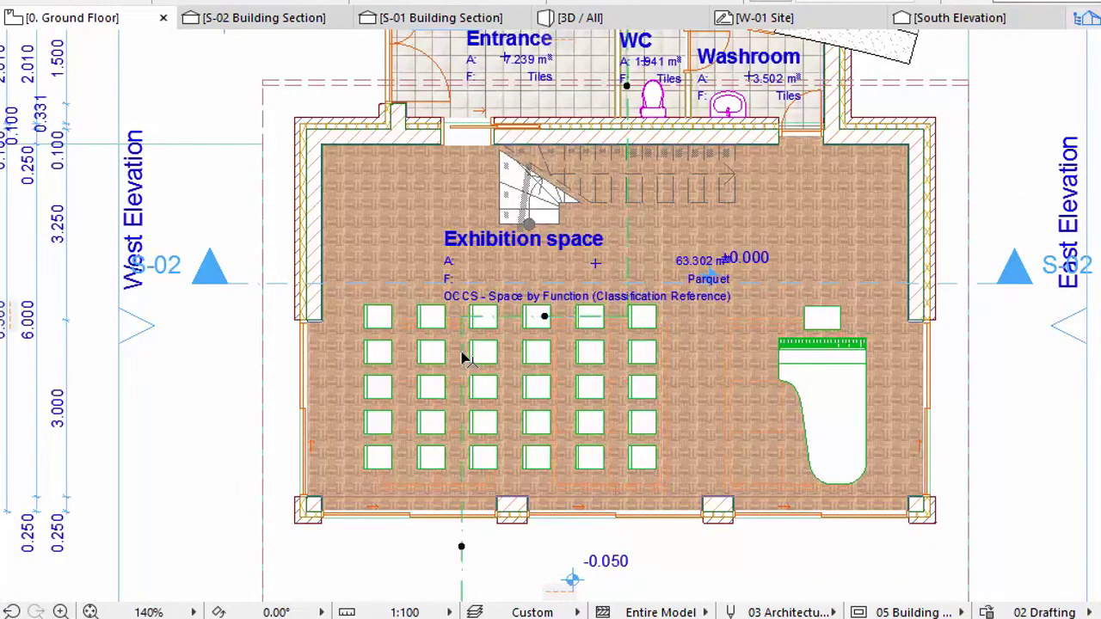
Offset the upper segment of the S-01 section line westward so it runs through the Entrance room
middle_drag(628, 91, 628, 165)
scroll(628, 165, down, 1)
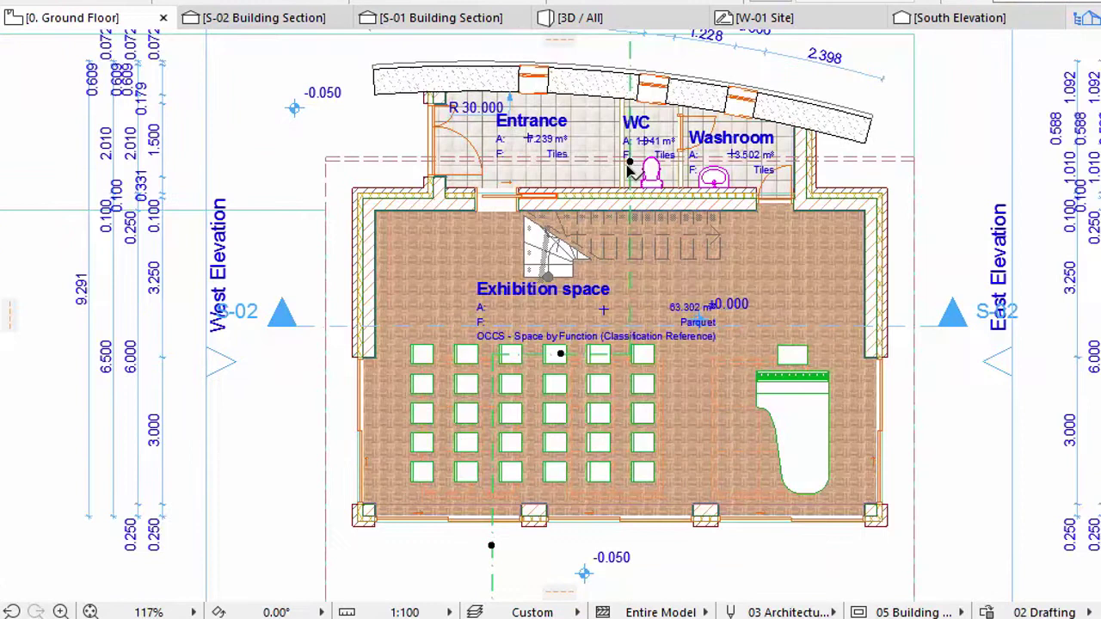
click(632, 159)
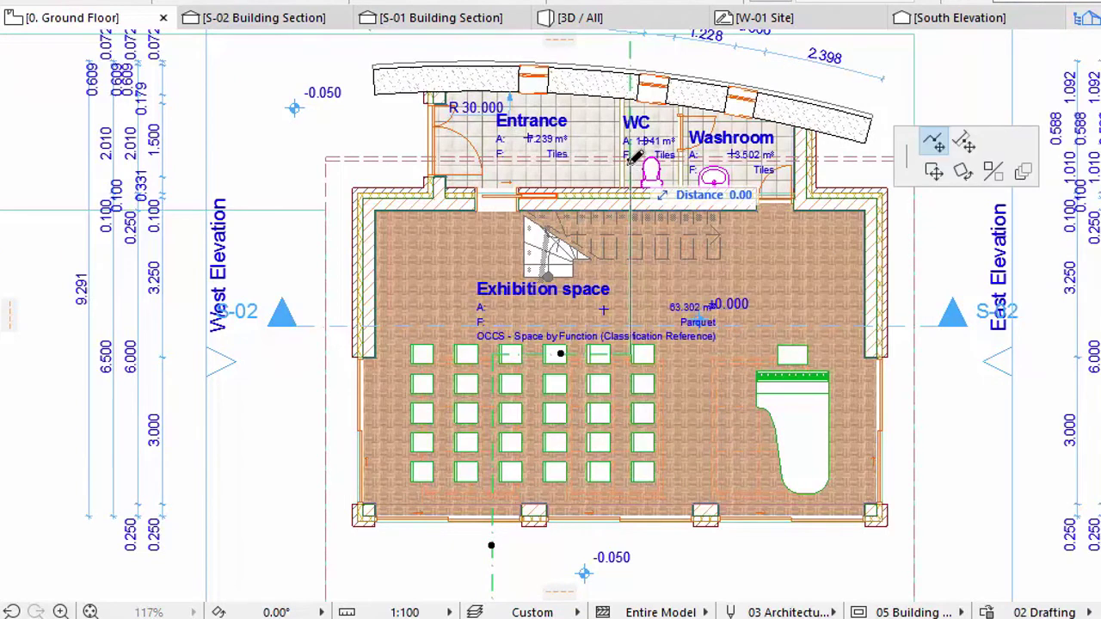
click(963, 146)
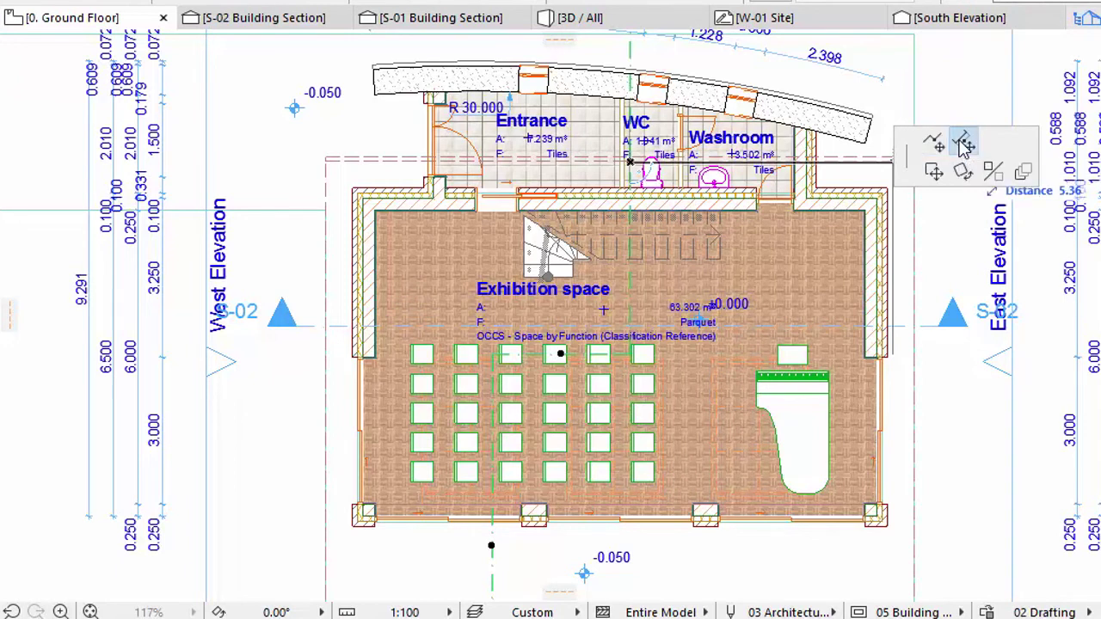
click(539, 128)
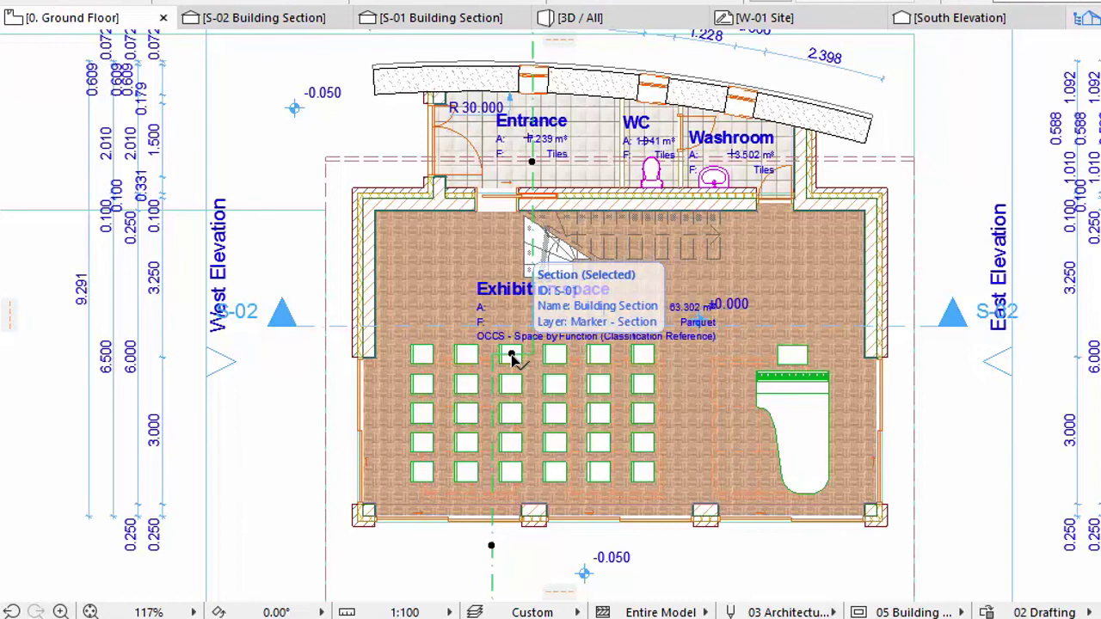
Move the break of the S-01 section line north from the first chair row into the Entrance room
click(512, 355)
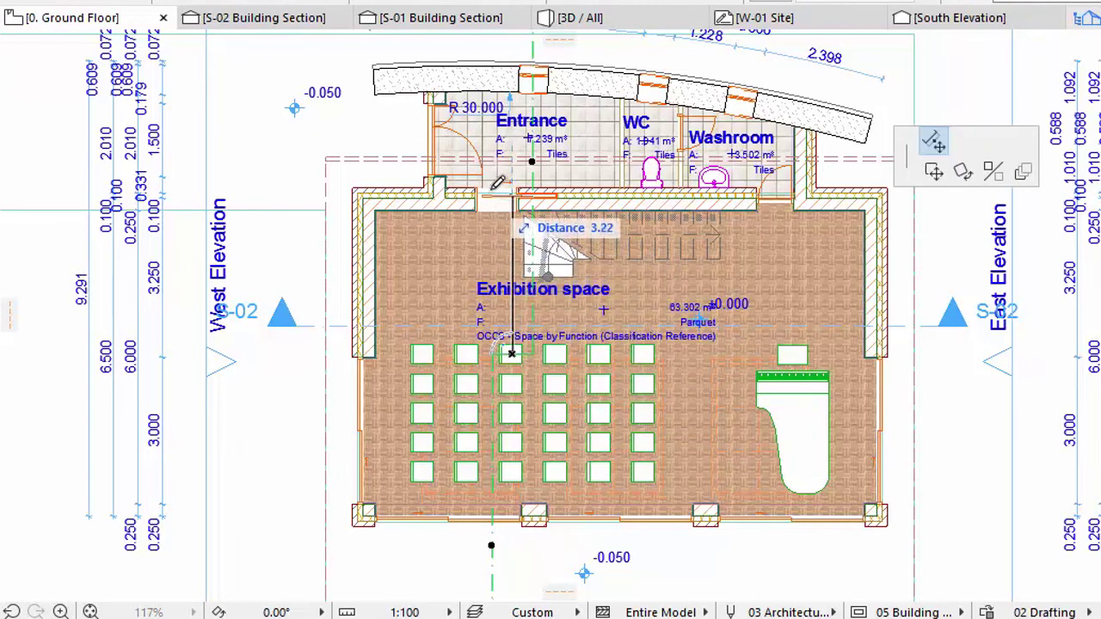
click(497, 147)
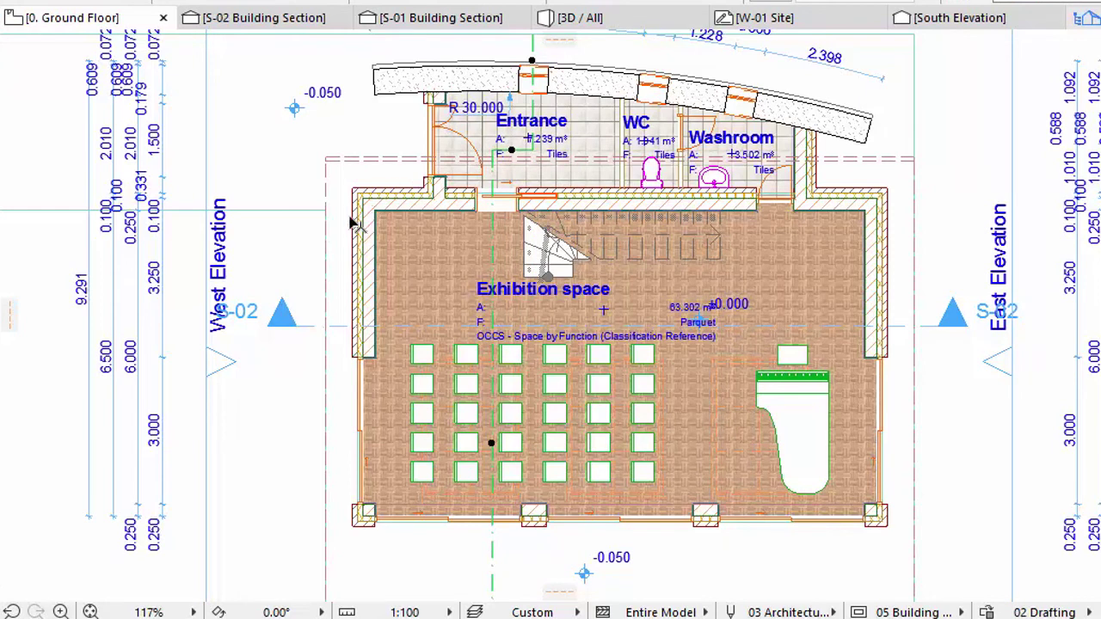
scroll(334, 263, down, 2)
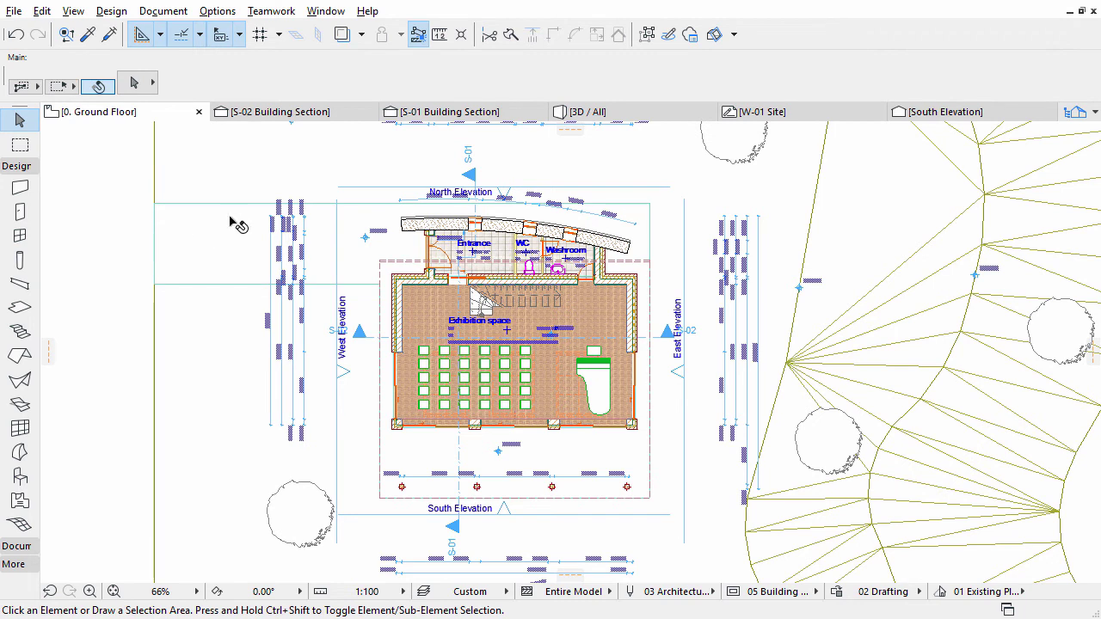
In the 3D view, start a Find & Select search with the element type set to Wall
click(592, 114)
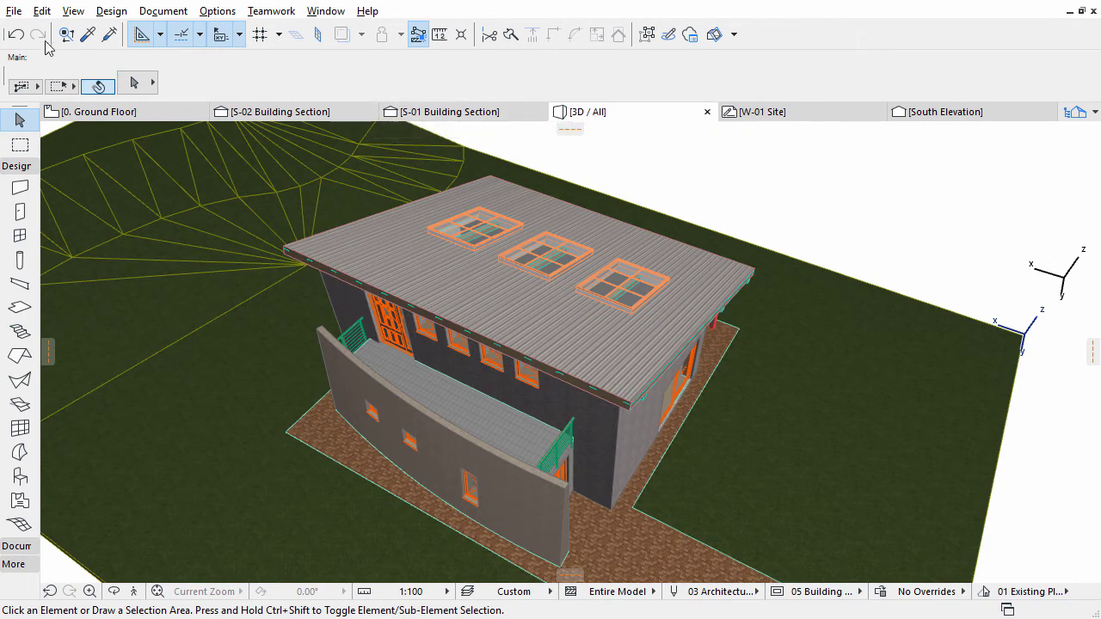
click(39, 11)
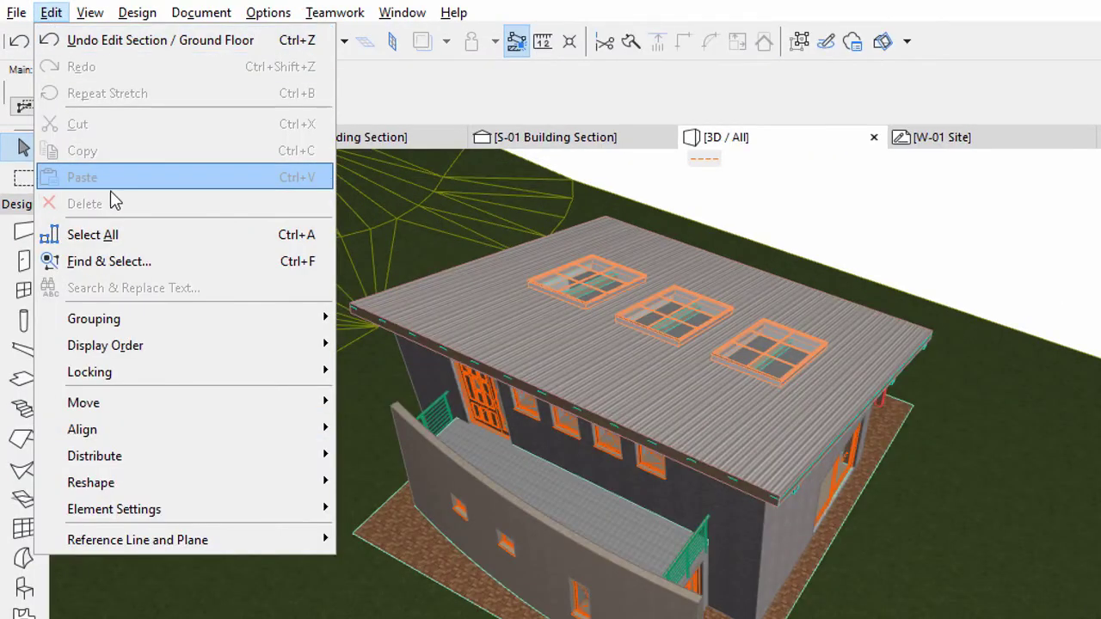
click(146, 262)
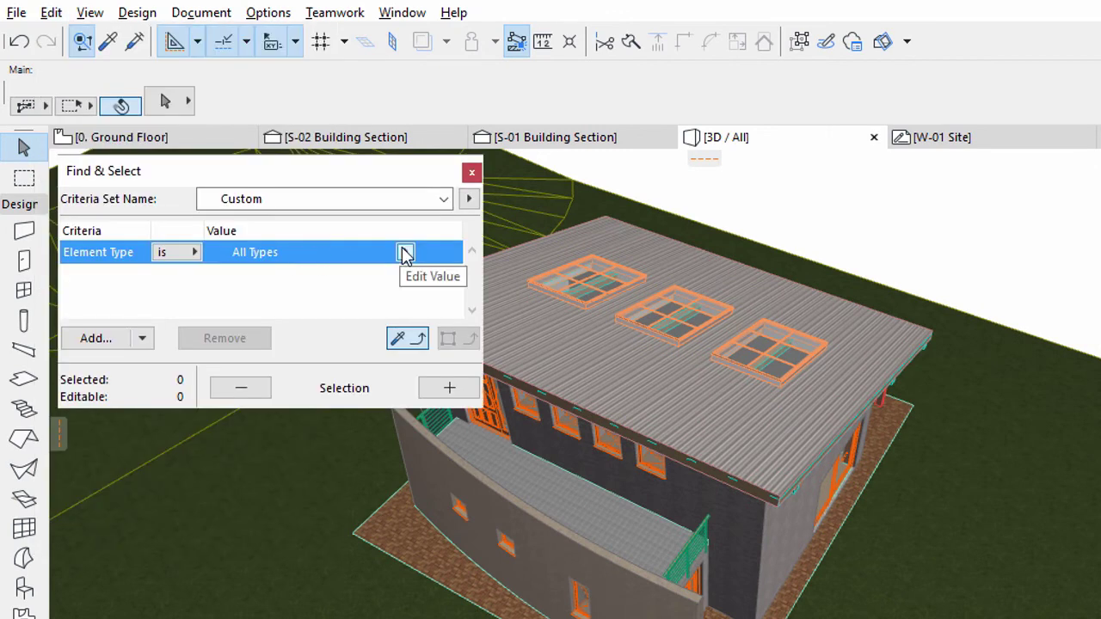
click(405, 252)
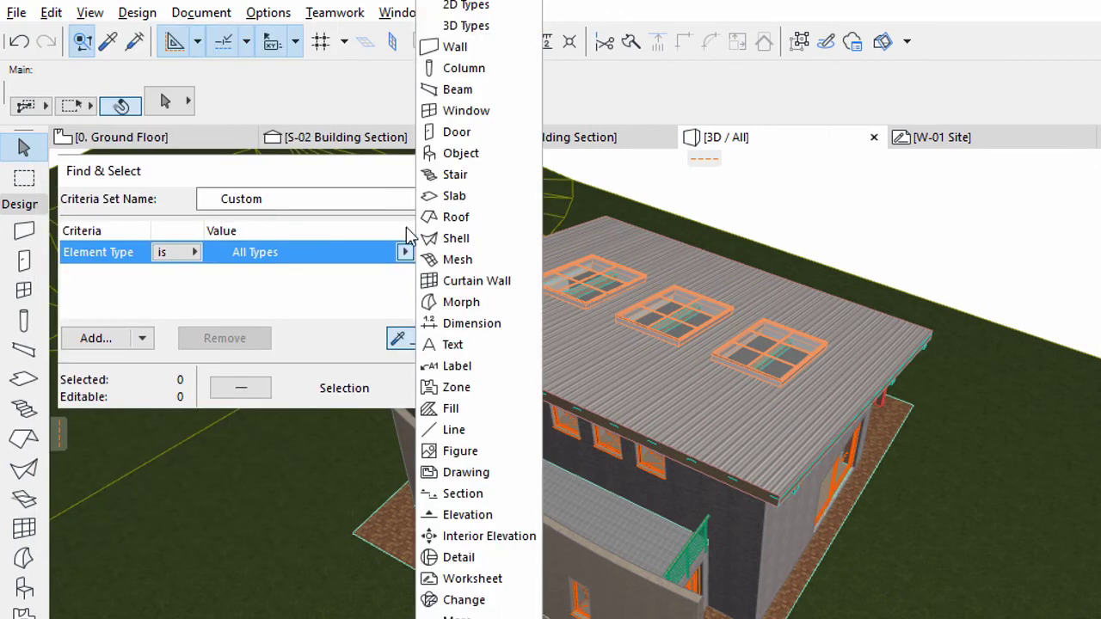
click(455, 47)
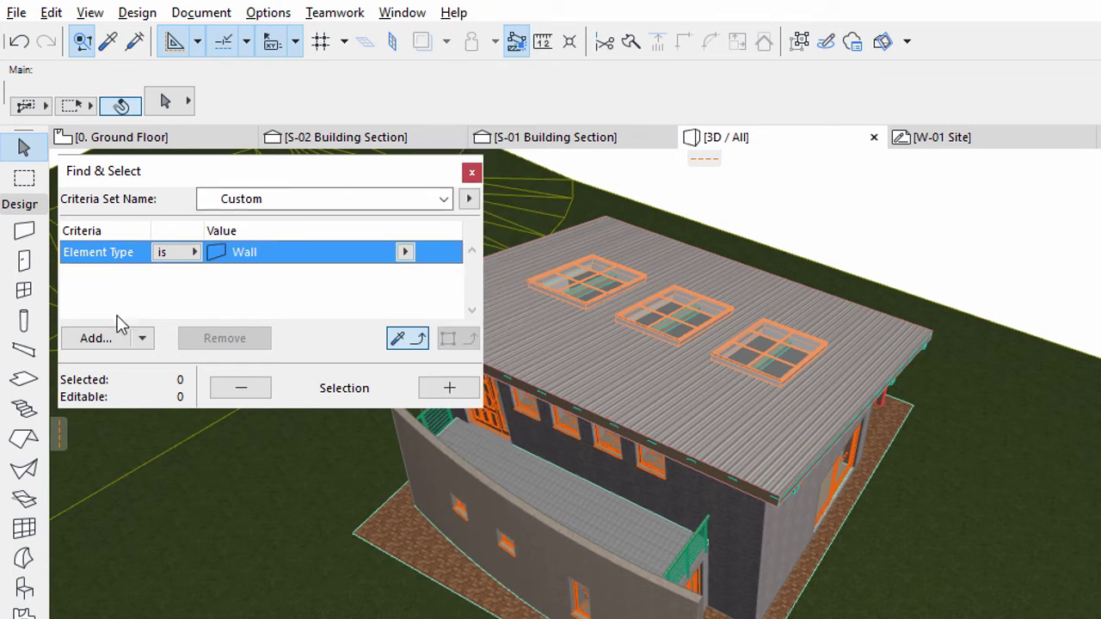
Add a Building Material criterion set to Reinforced Concrete - Structural and select all matching walls
click(107, 340)
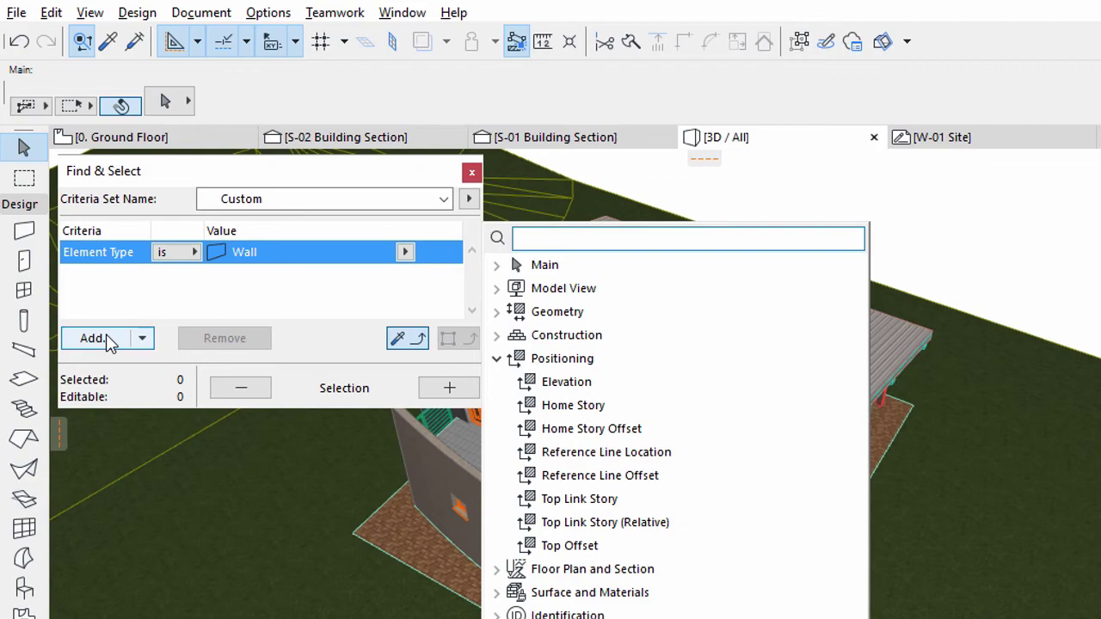
click(496, 357)
click(496, 406)
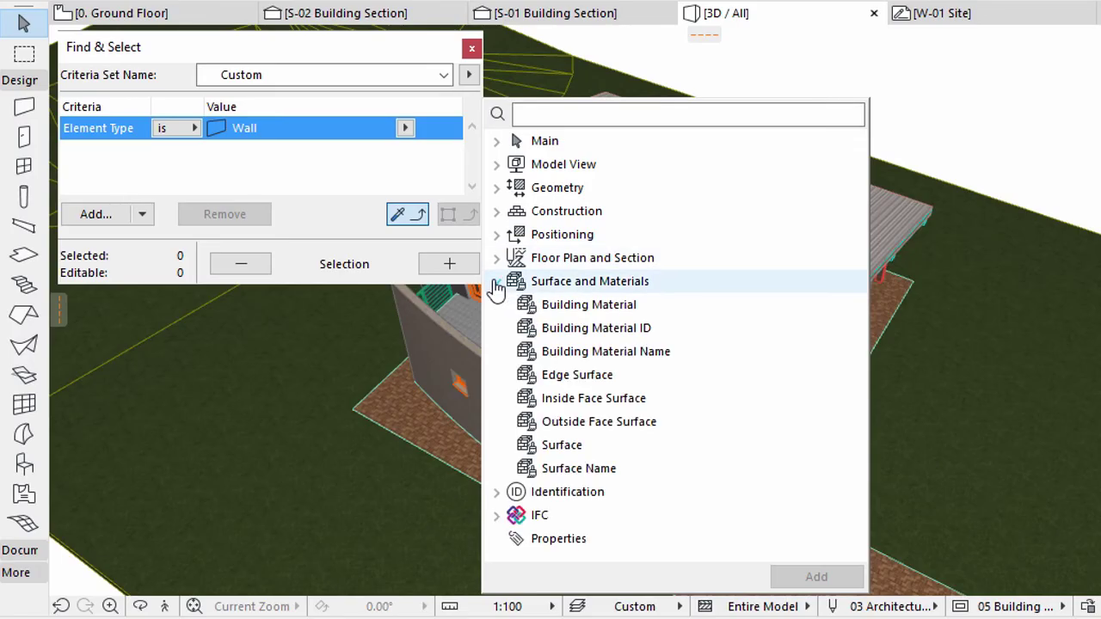
click(555, 309)
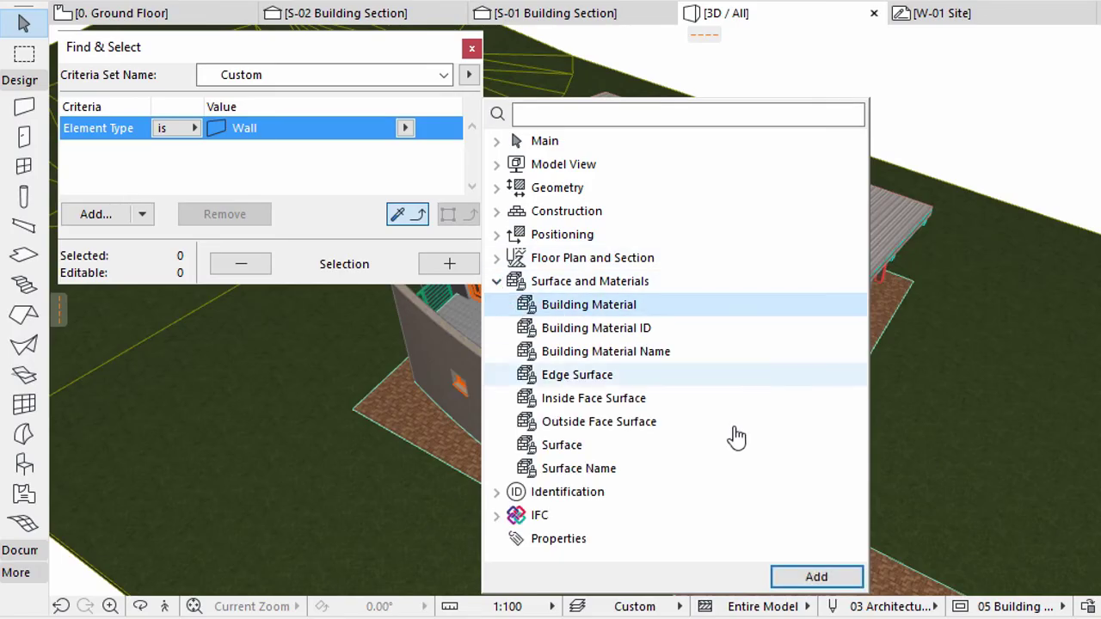
click(816, 578)
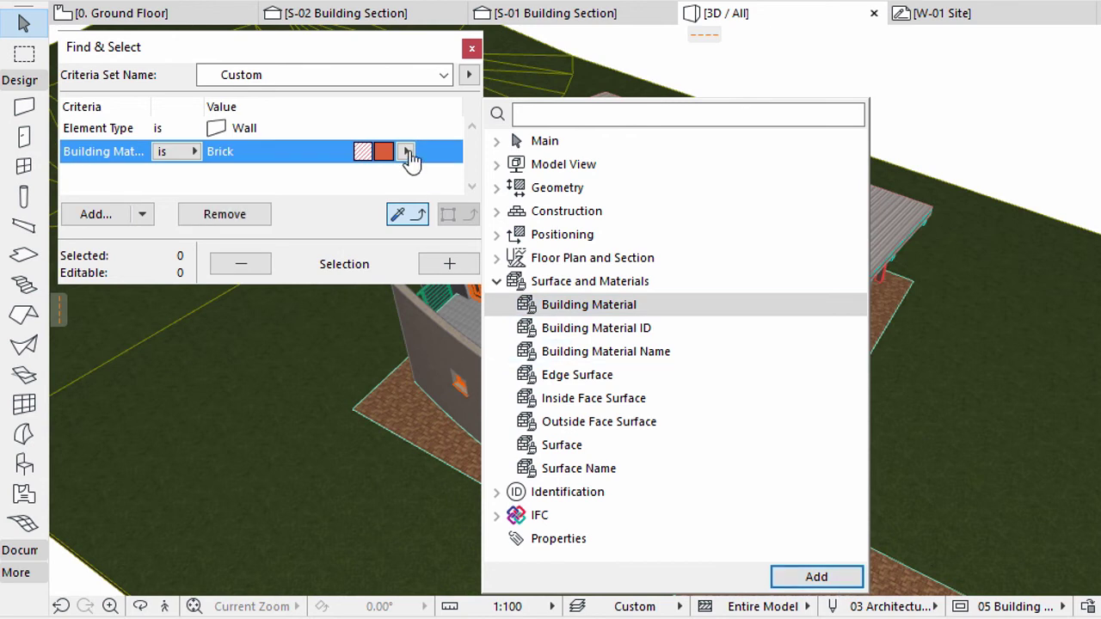
click(408, 152)
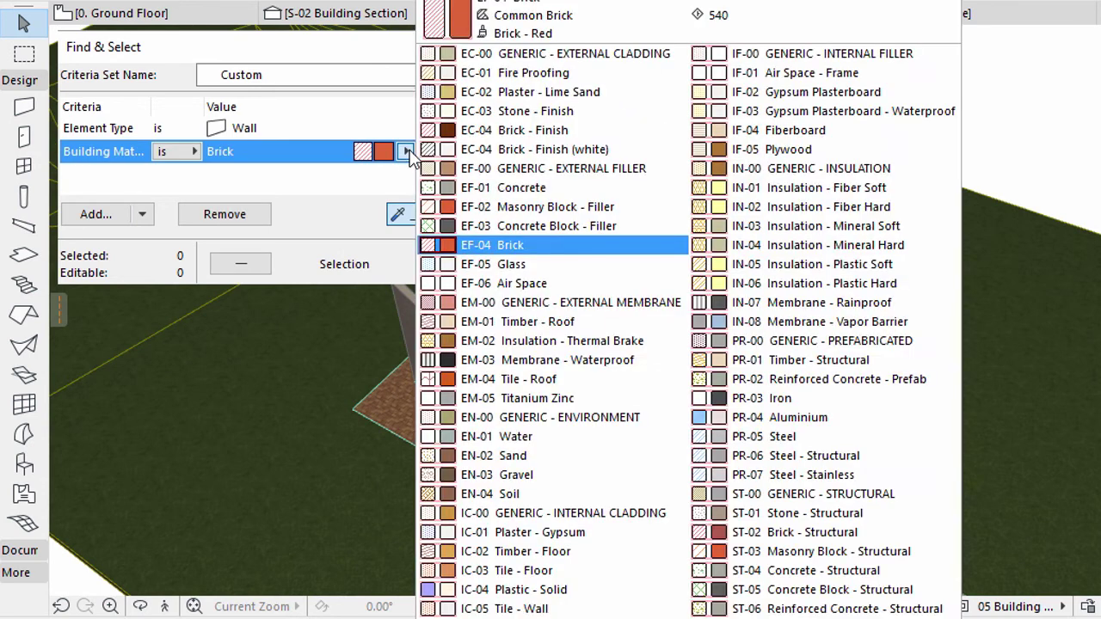
click(847, 609)
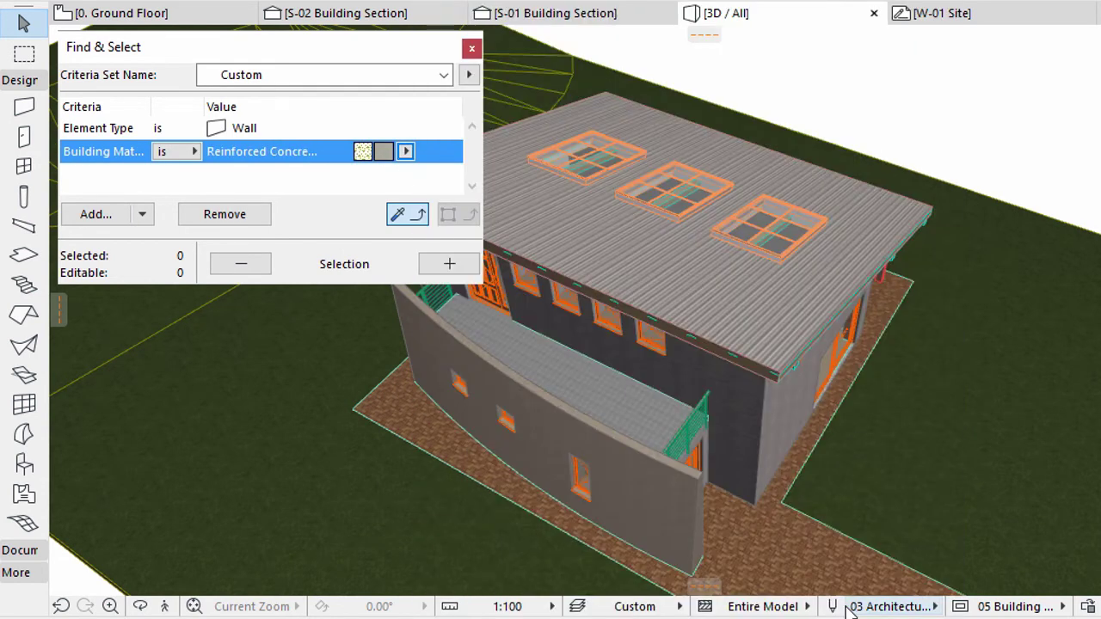
click(448, 264)
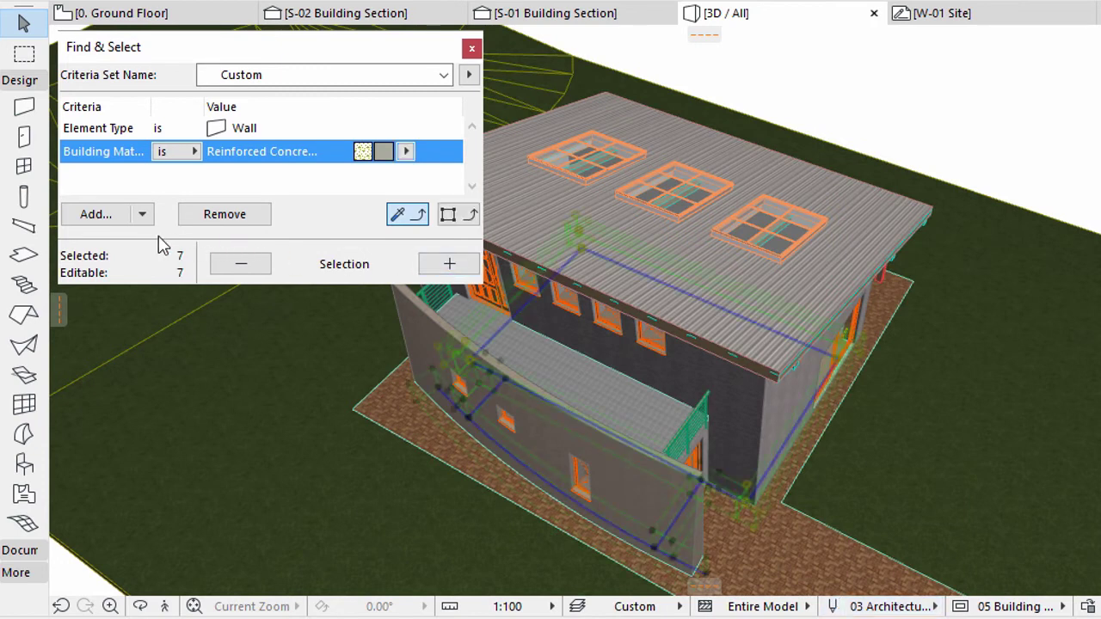
Change the searched element type to Column and add the matching reinforced concrete columns to the selection
click(439, 126)
click(404, 127)
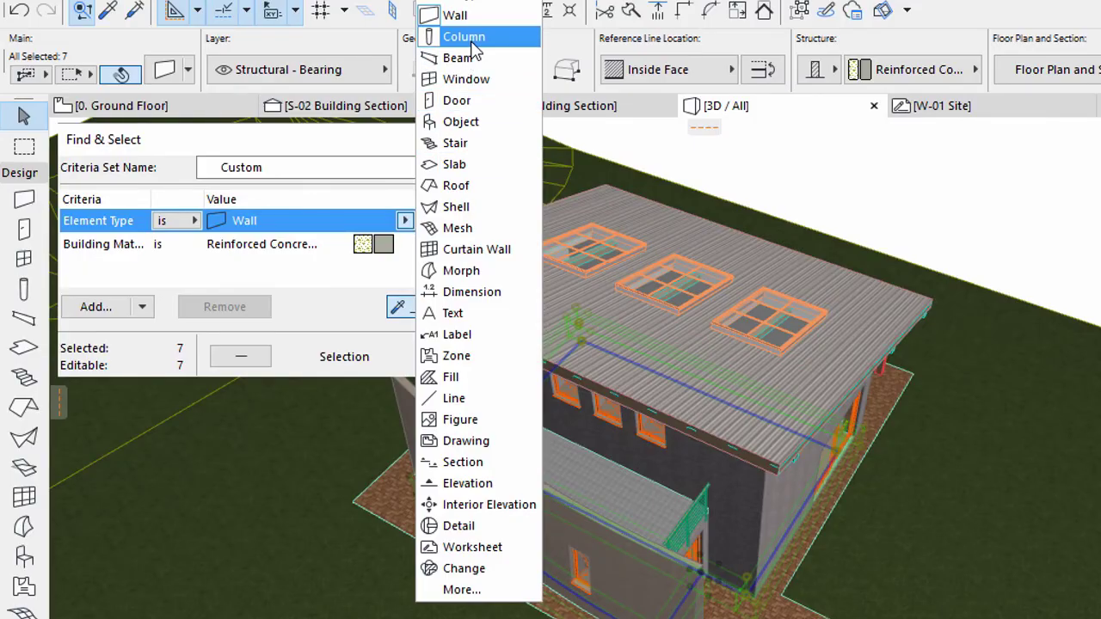
click(472, 39)
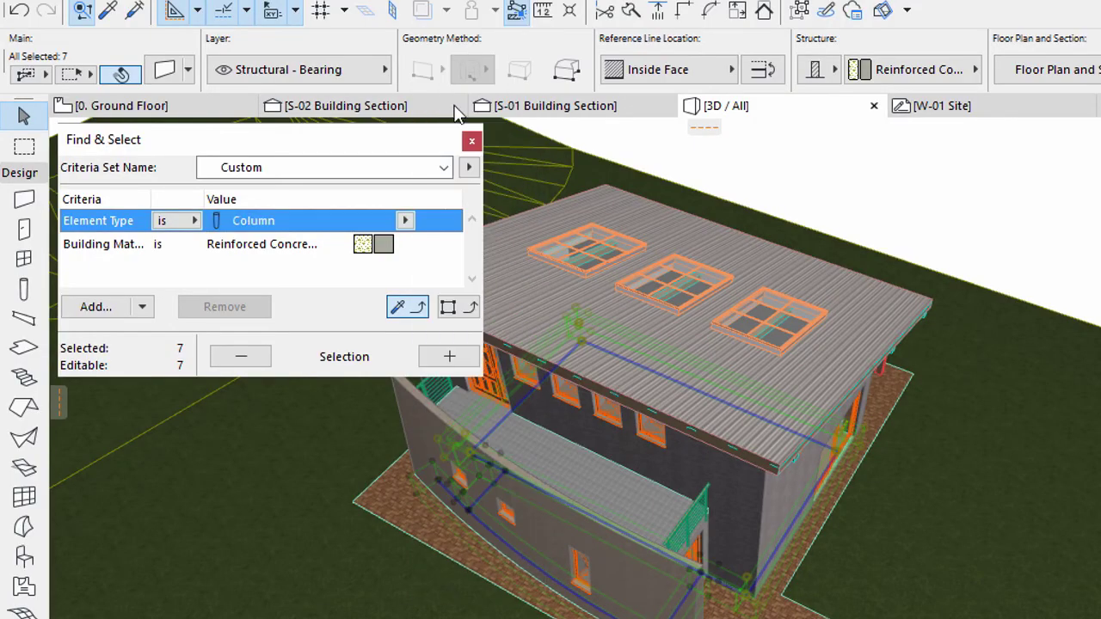
click(445, 361)
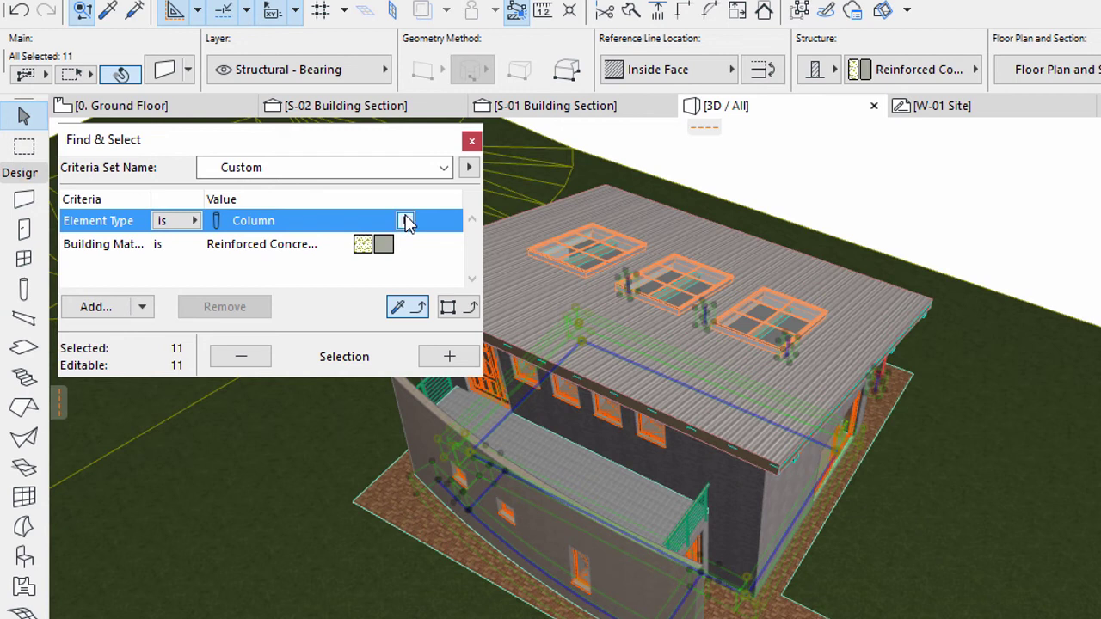
Change the searched element type to Slab and remove the Building Material criterion
click(405, 221)
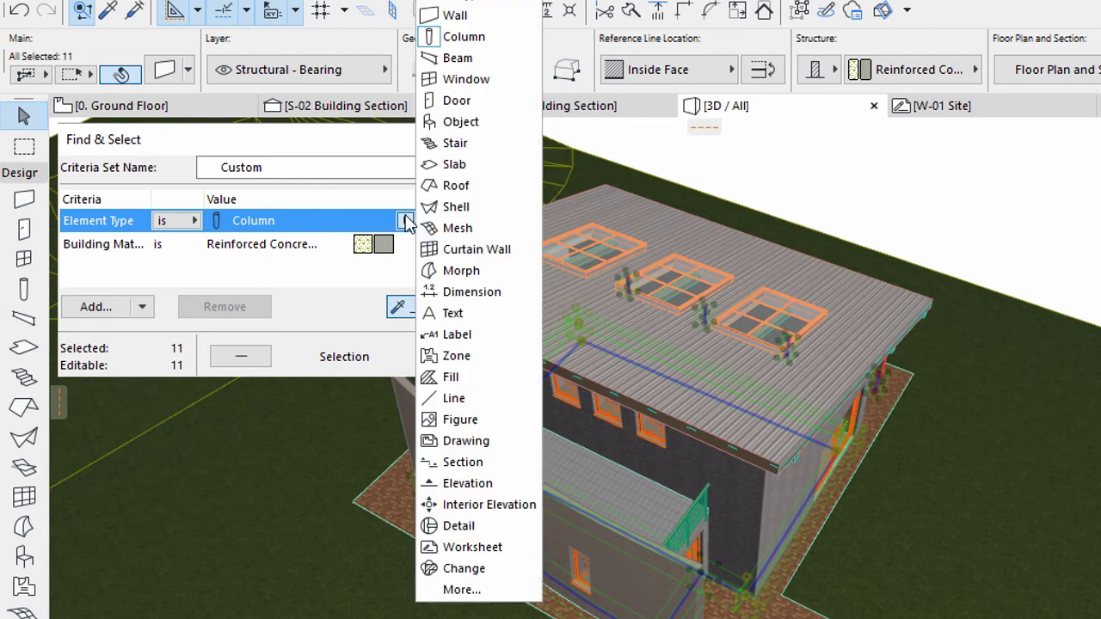
click(446, 166)
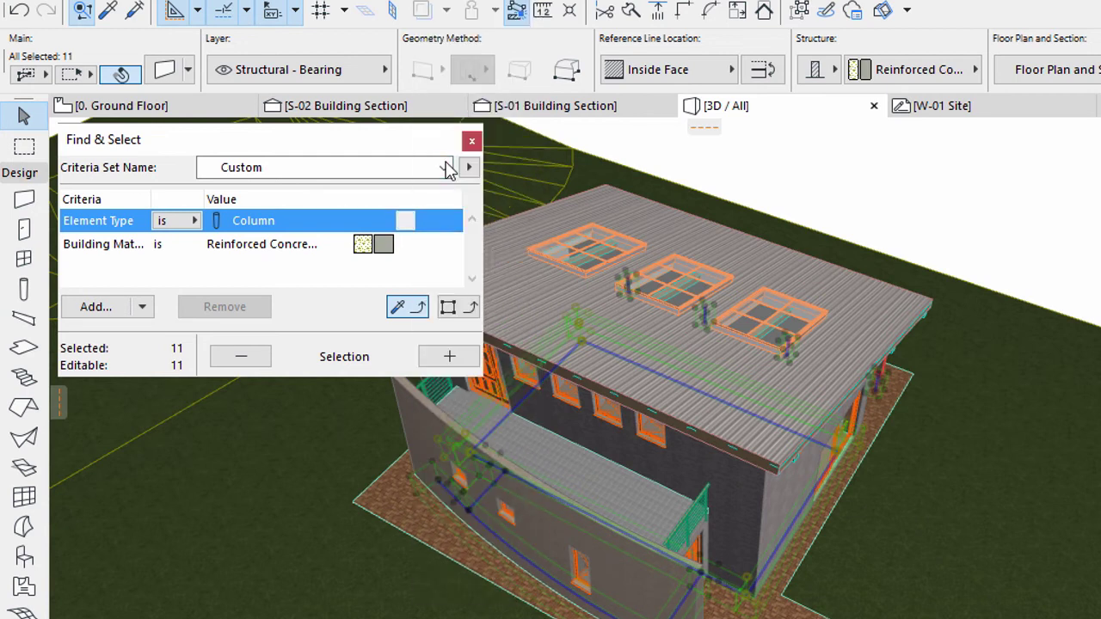
click(288, 247)
click(225, 307)
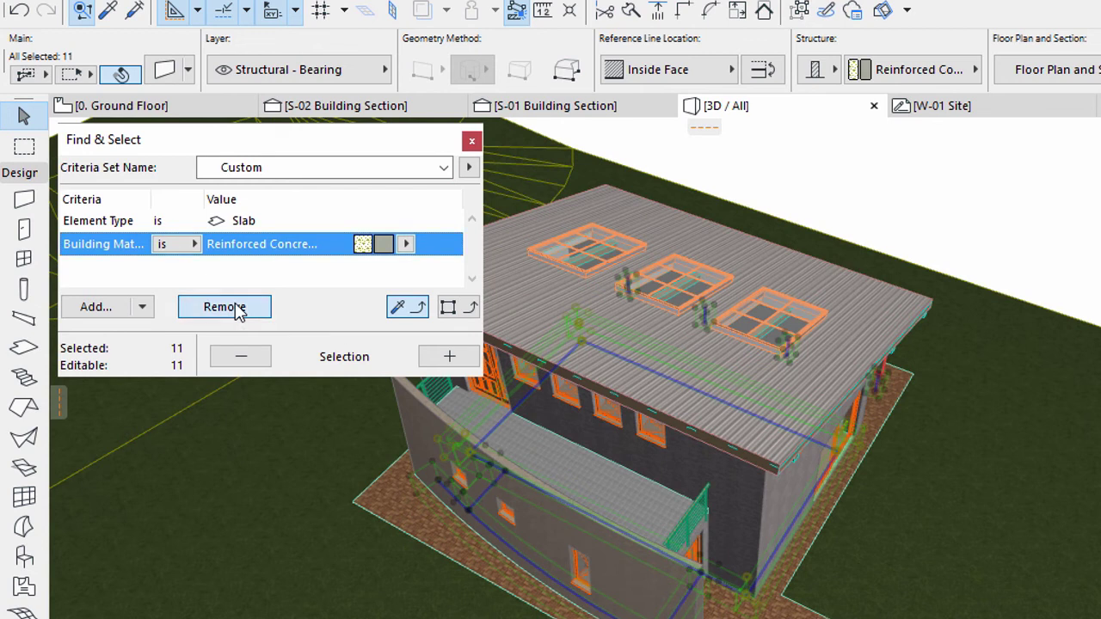
Add a Home Story criterion set to 0. Ground Floor and add the matching slabs to the selection
click(108, 316)
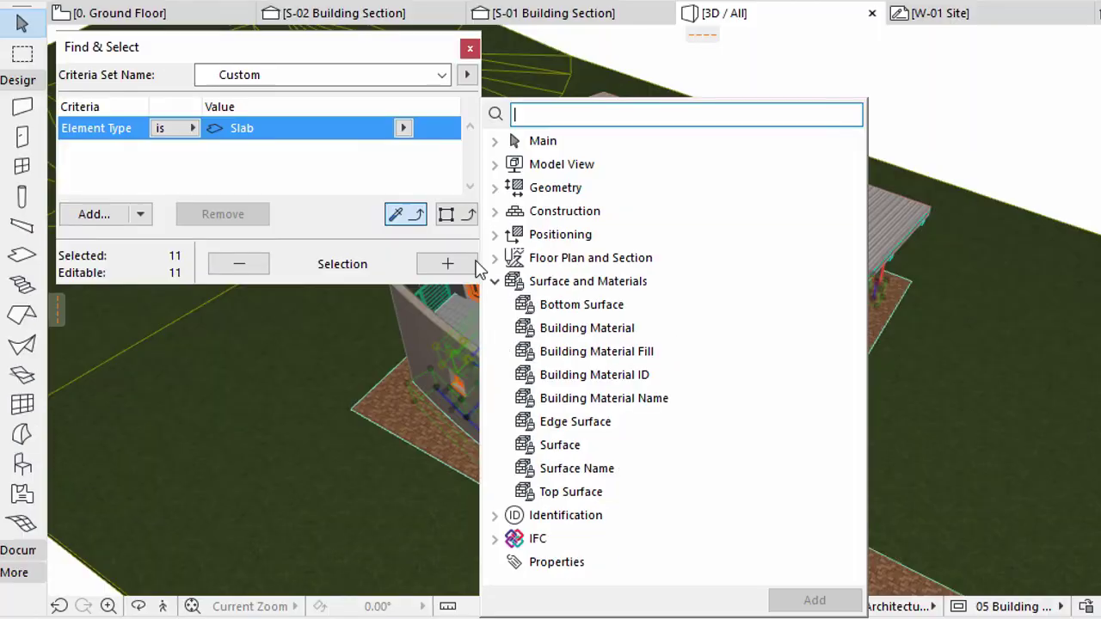
click(496, 374)
click(496, 327)
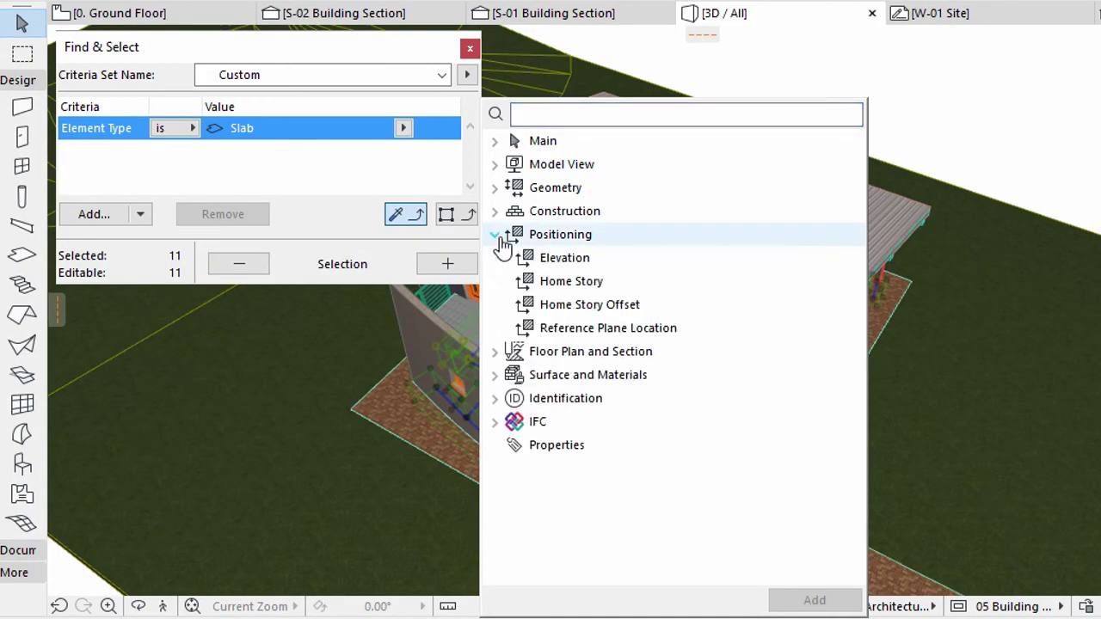
click(553, 287)
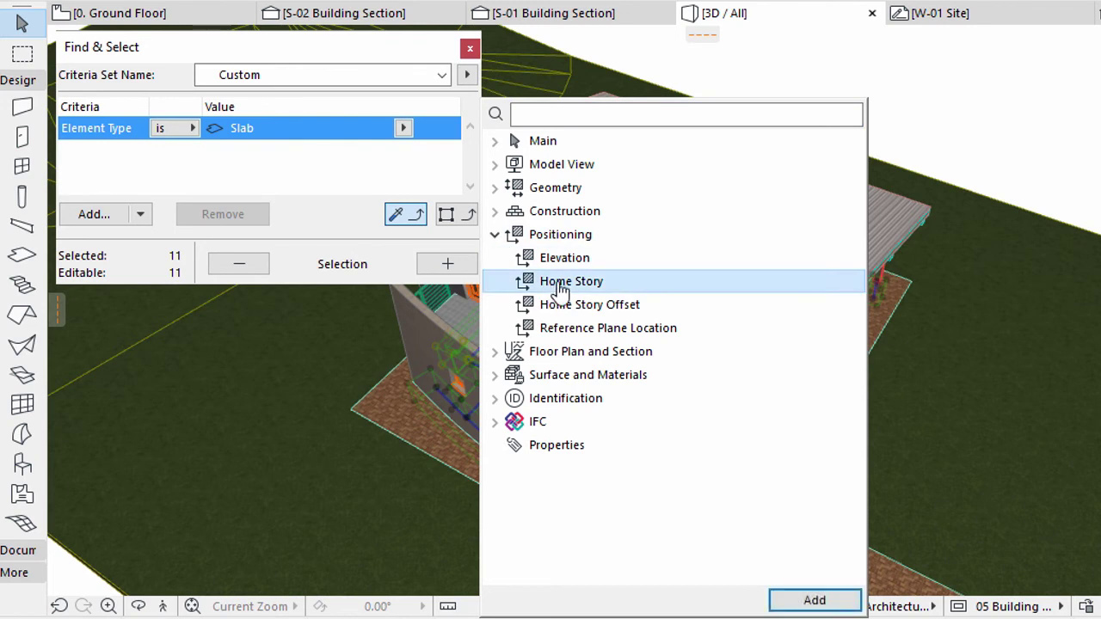
click(813, 597)
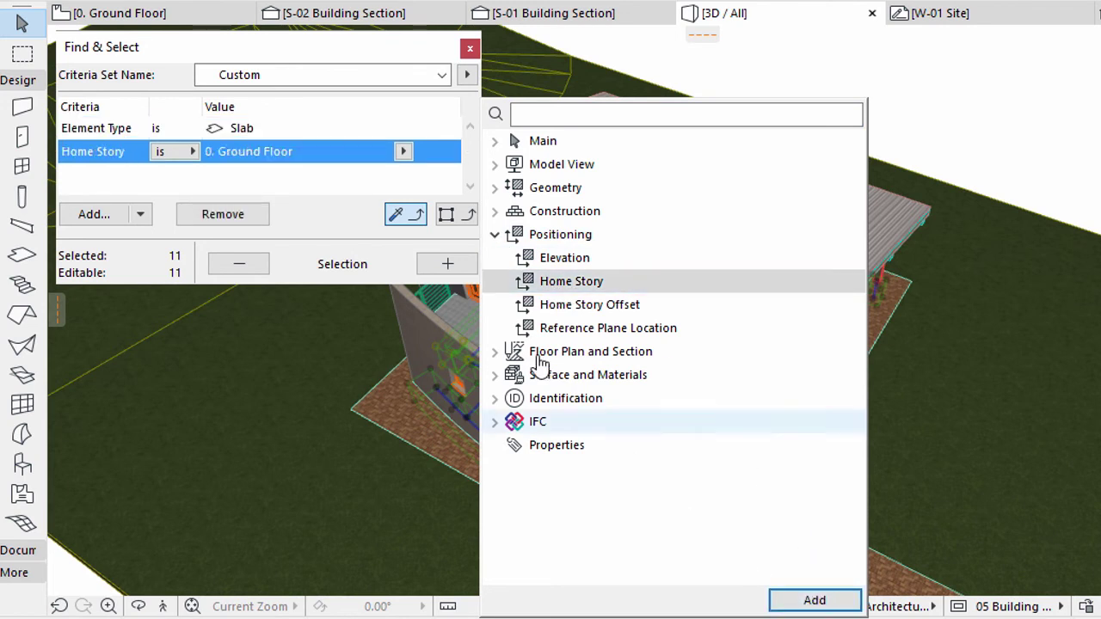
click(405, 153)
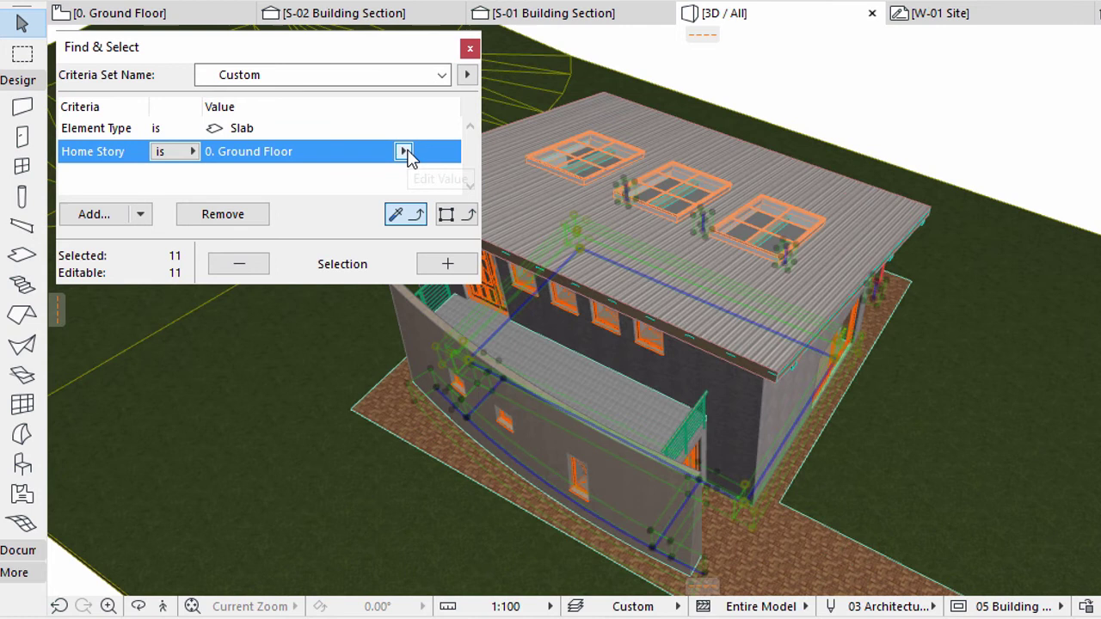
click(403, 151)
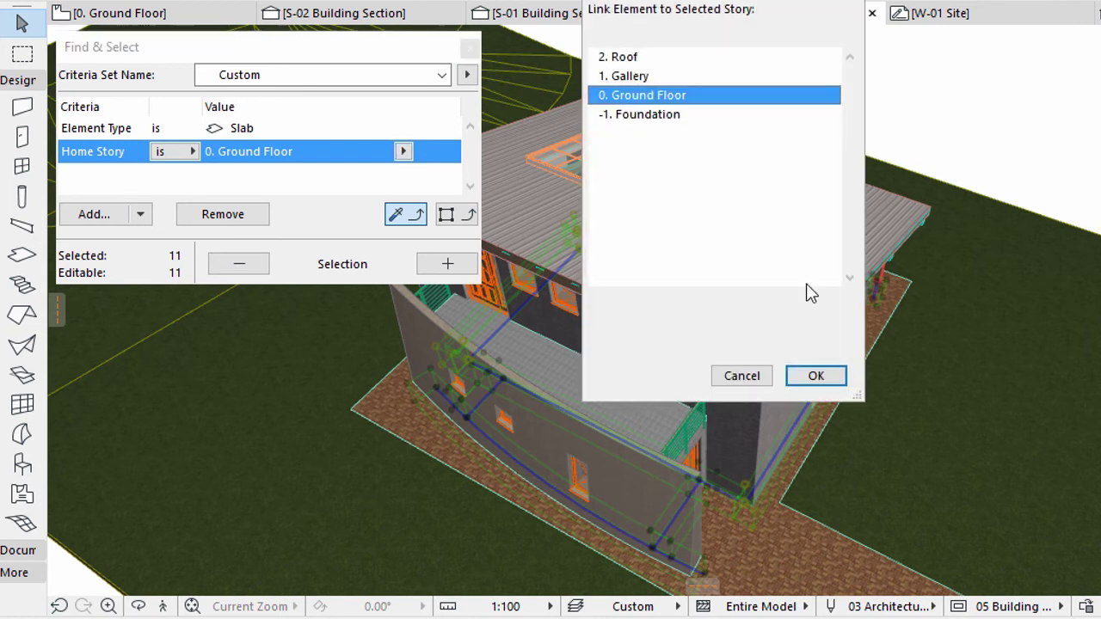
click(814, 376)
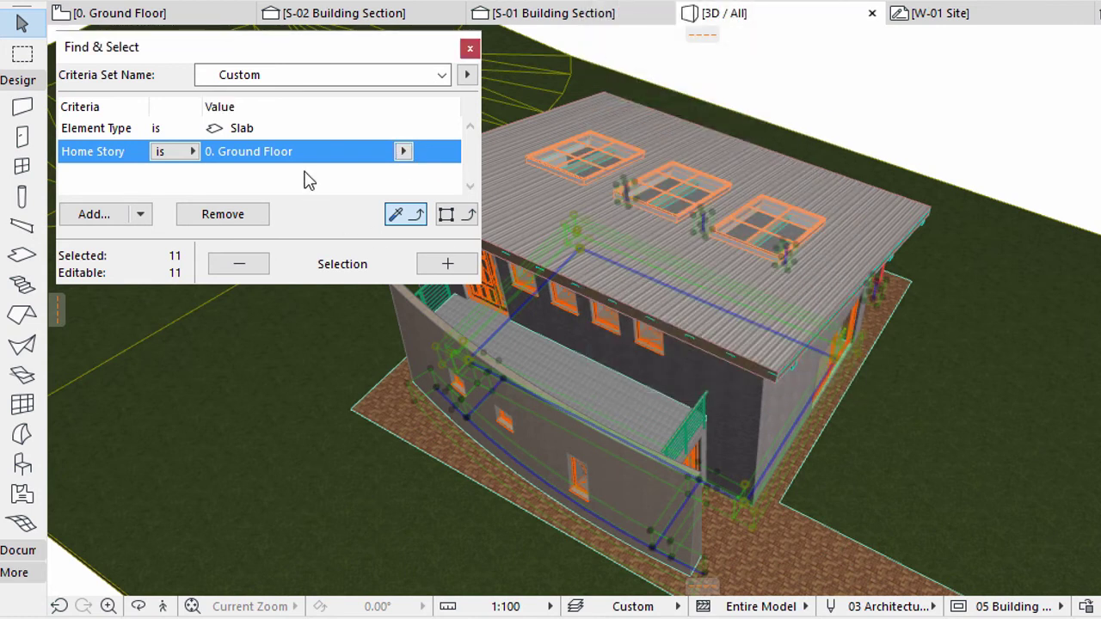
click(445, 265)
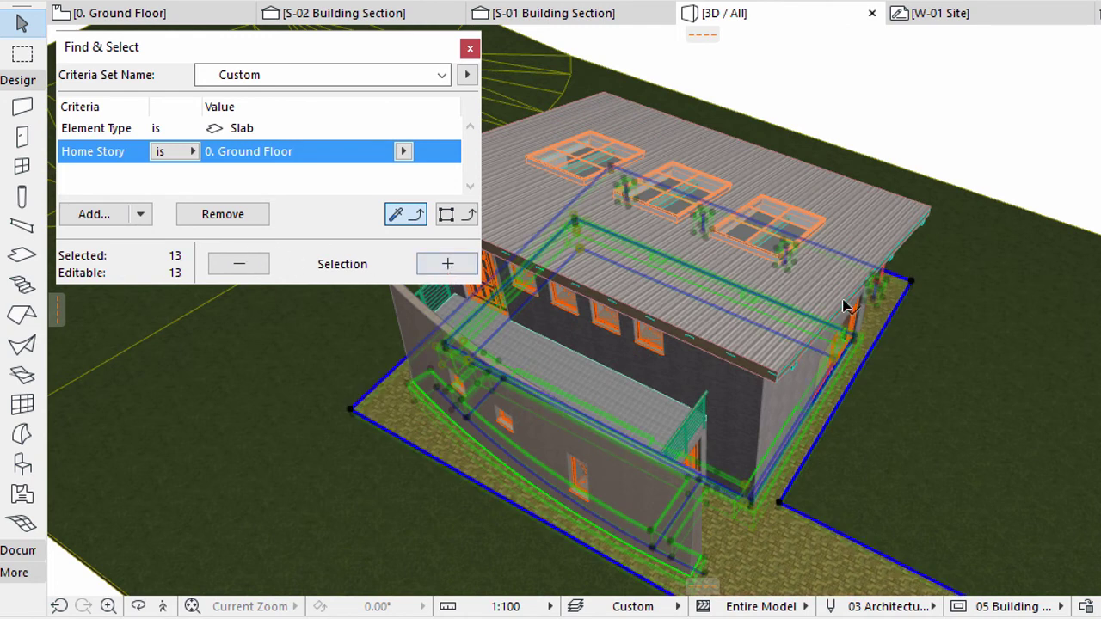
Add the terrain mesh to the selection, show only the selected elements in 3D, and close Find & Select
shift+click(1007, 244)
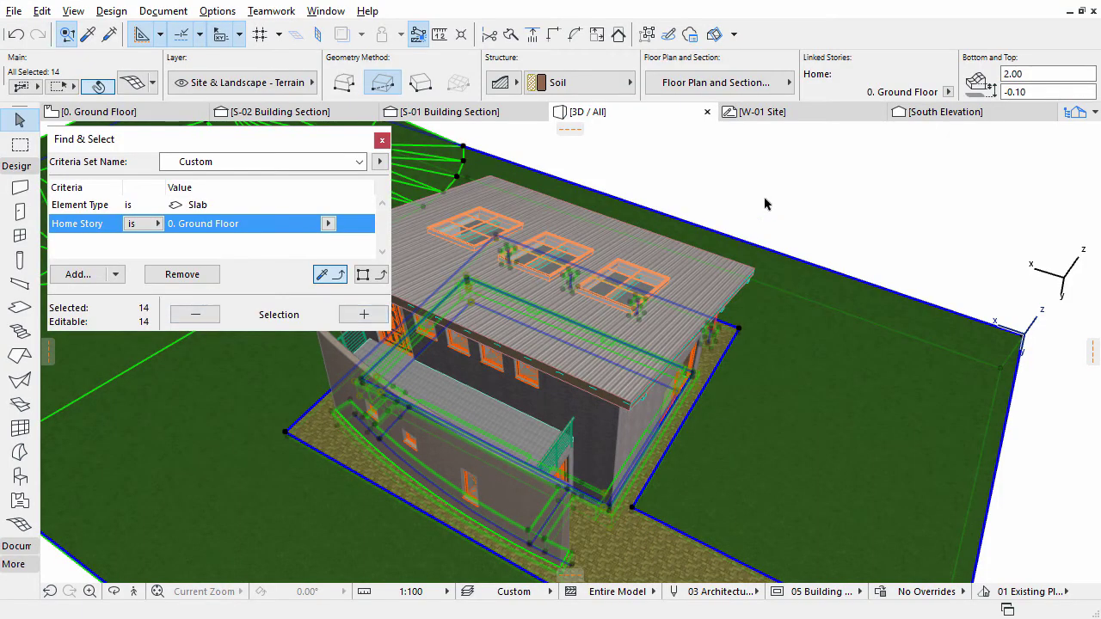
right_click(766, 204)
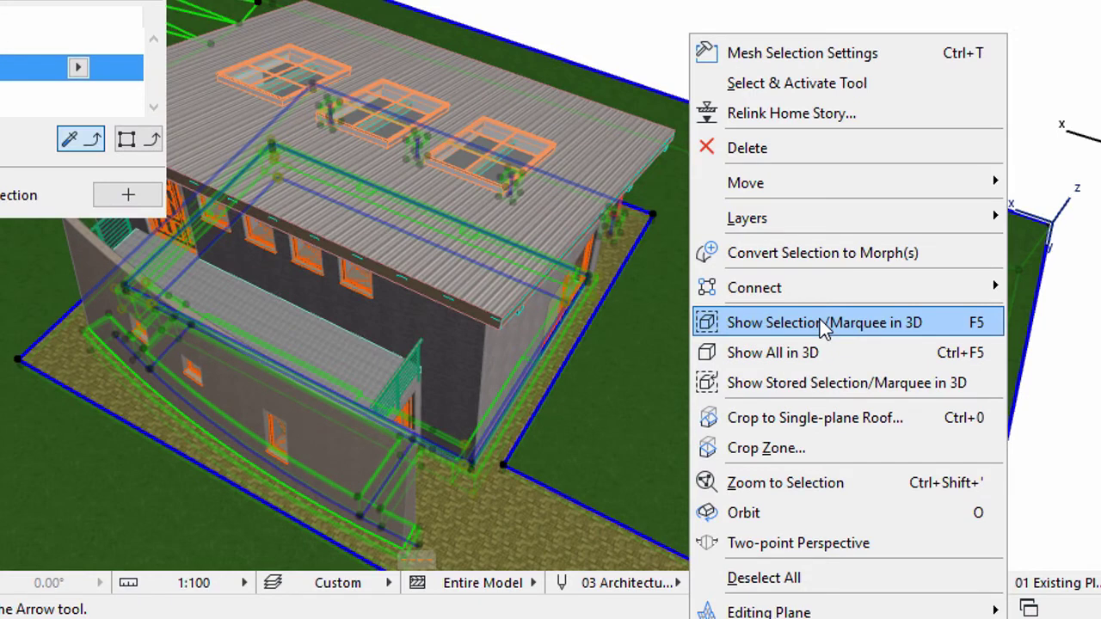
click(823, 324)
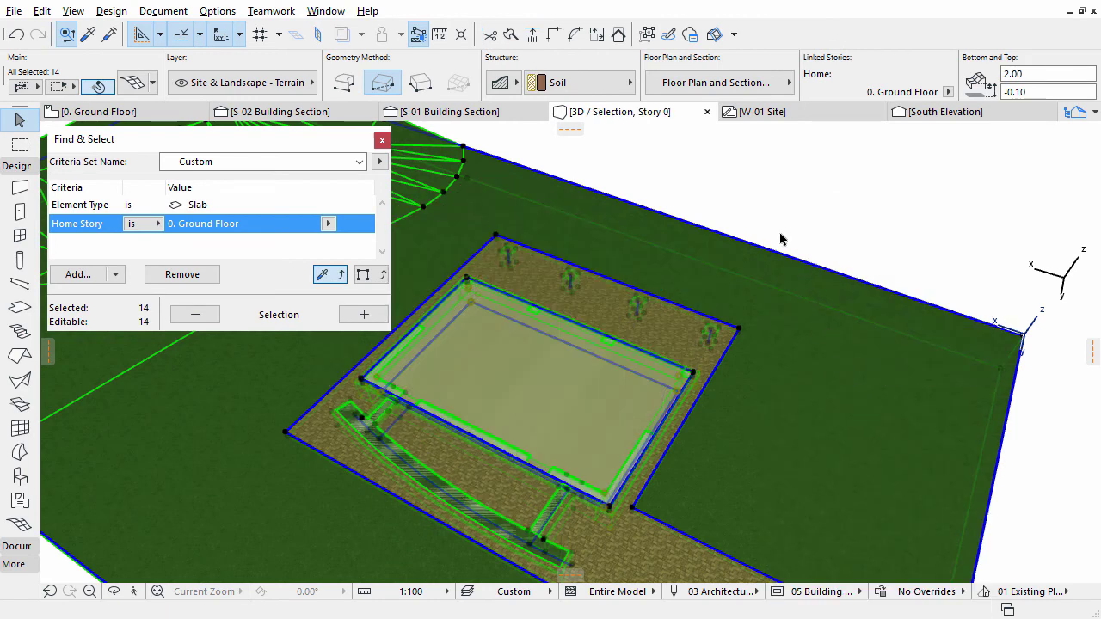
click(381, 140)
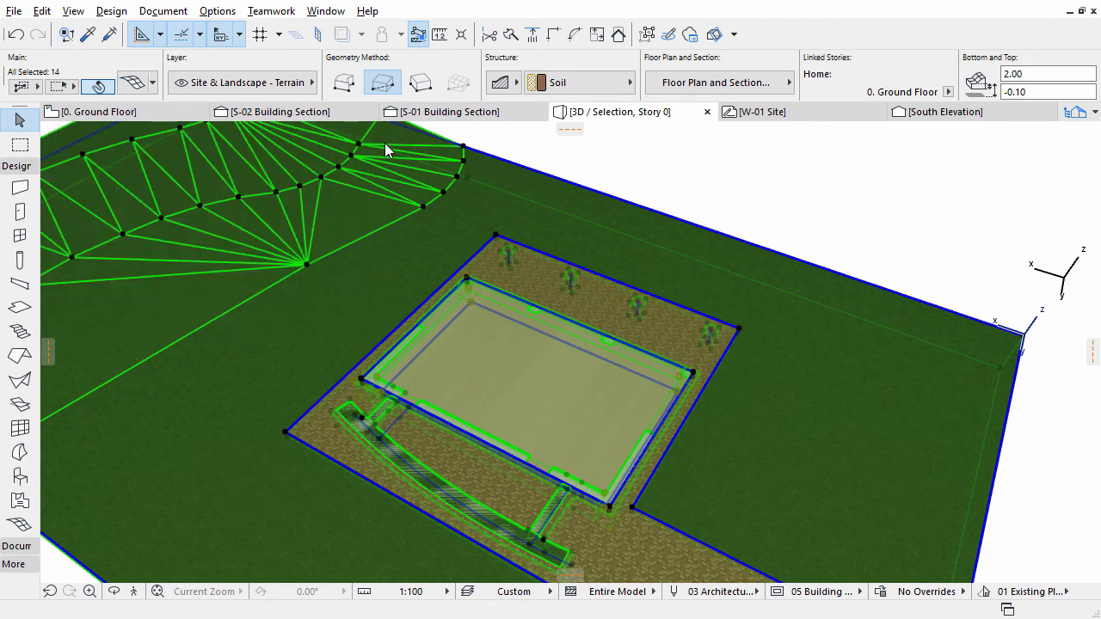
Open Solid Element Operations for the selected structural elements and terrain, and assign the selection as operator elements
right_click(653, 170)
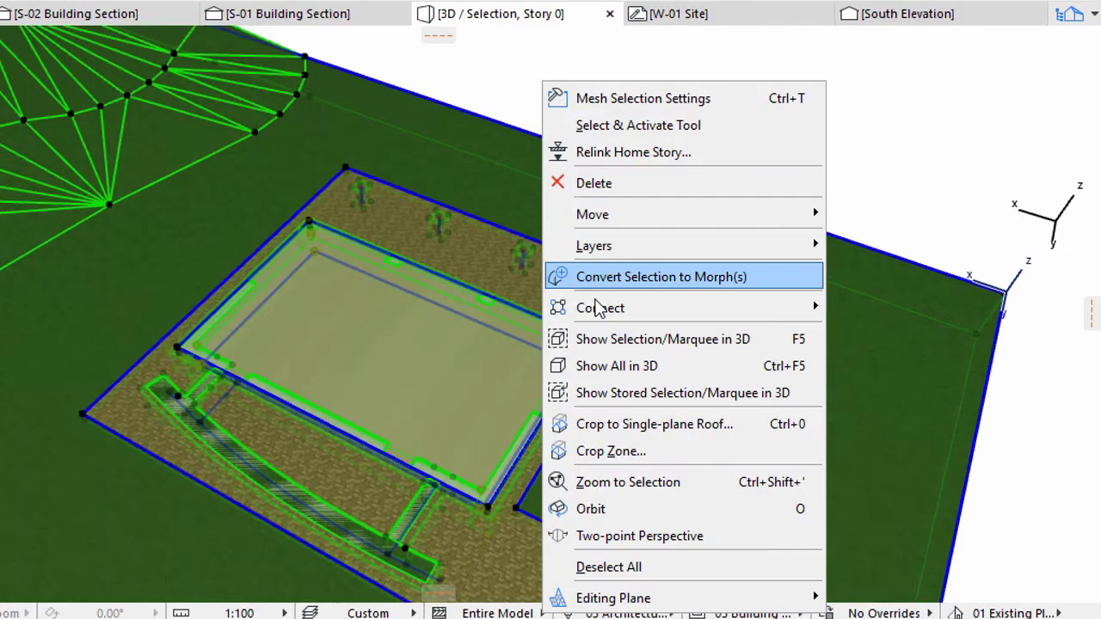
mouse_move(699, 349)
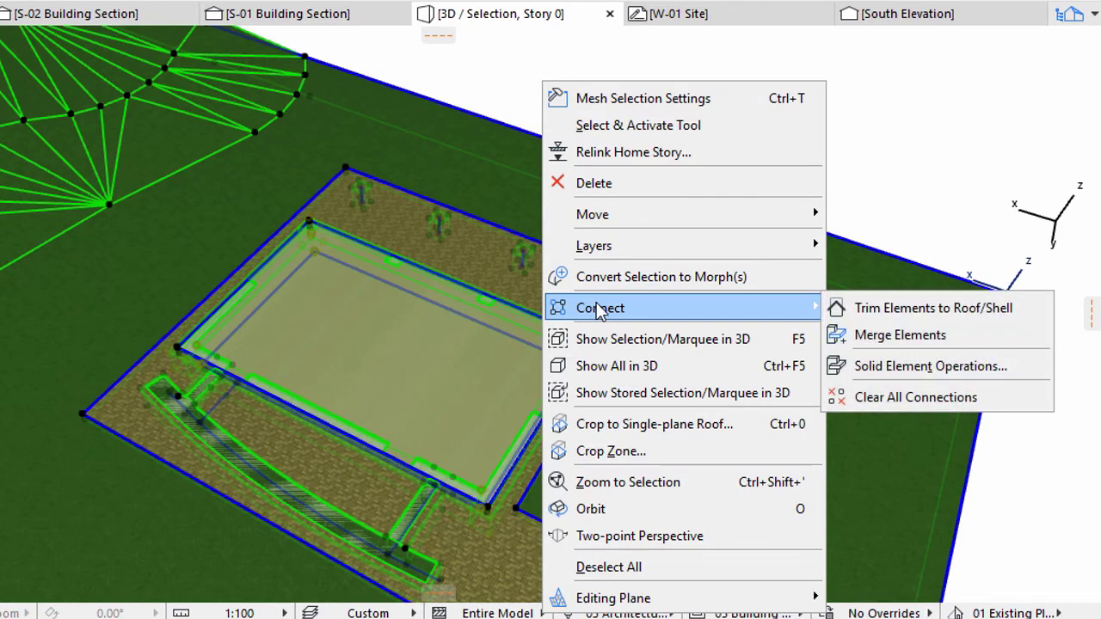
click(894, 367)
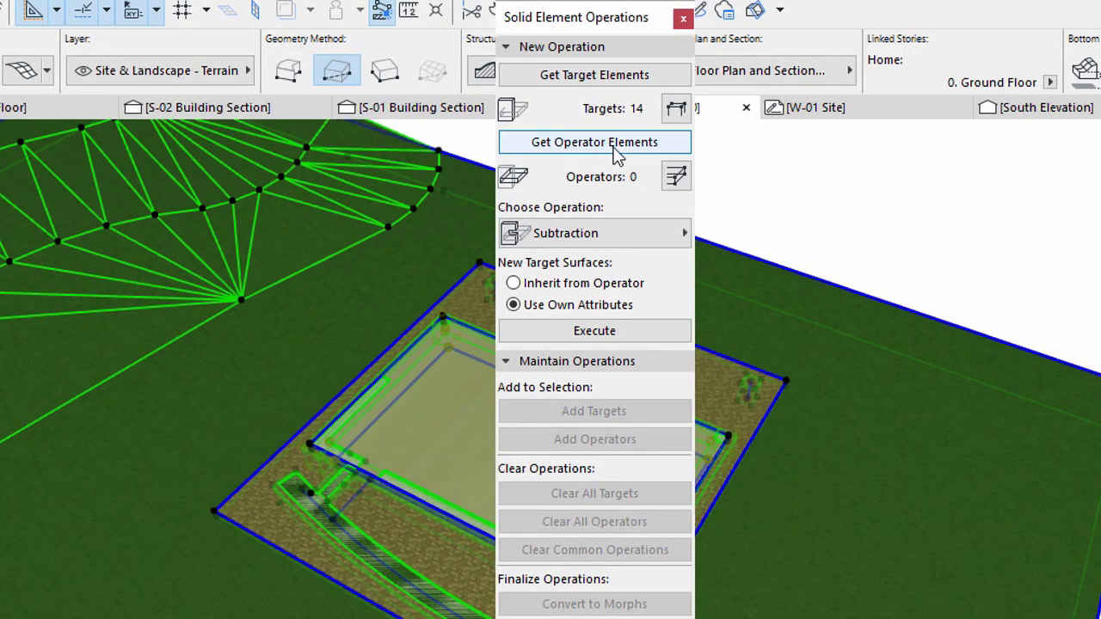
click(618, 146)
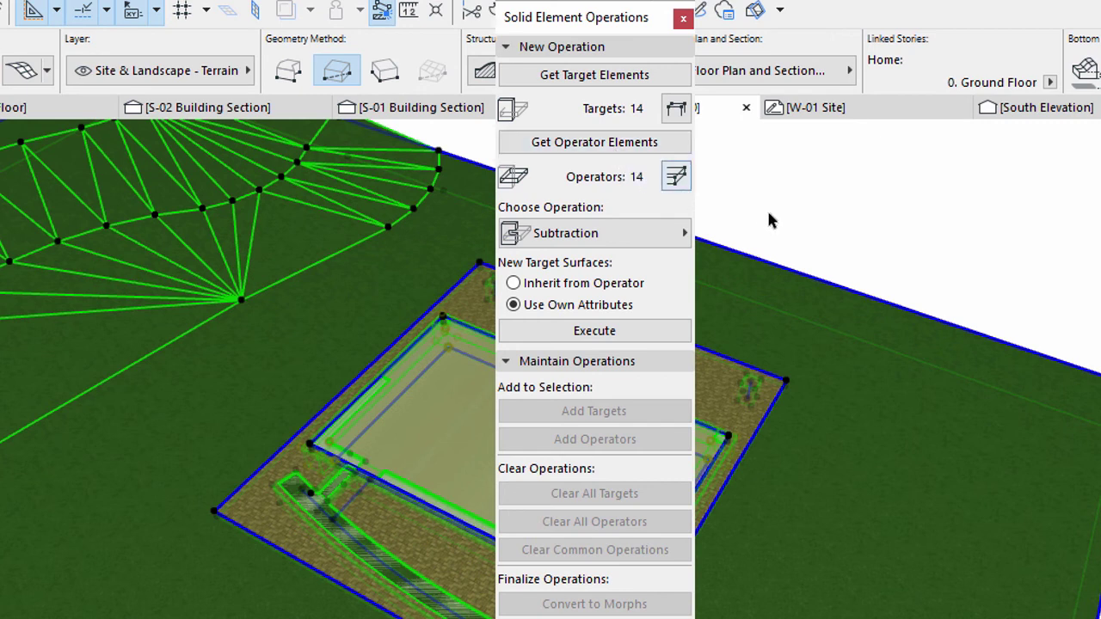
Clear the selection, select only the terrain mesh, and assign it as the target element
click(784, 228)
click(822, 299)
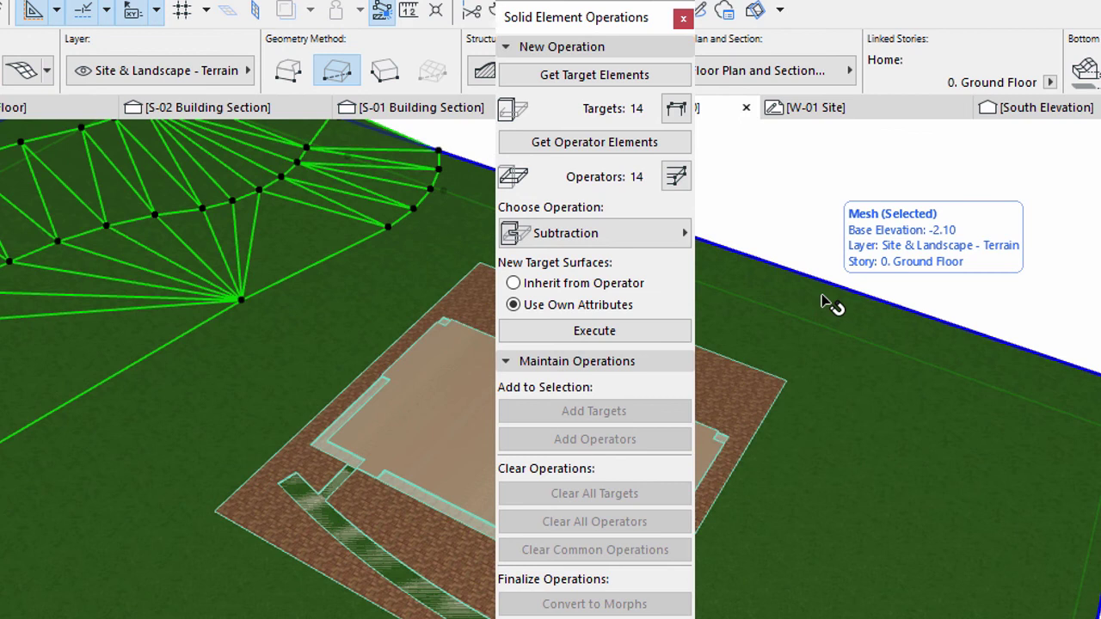
click(616, 77)
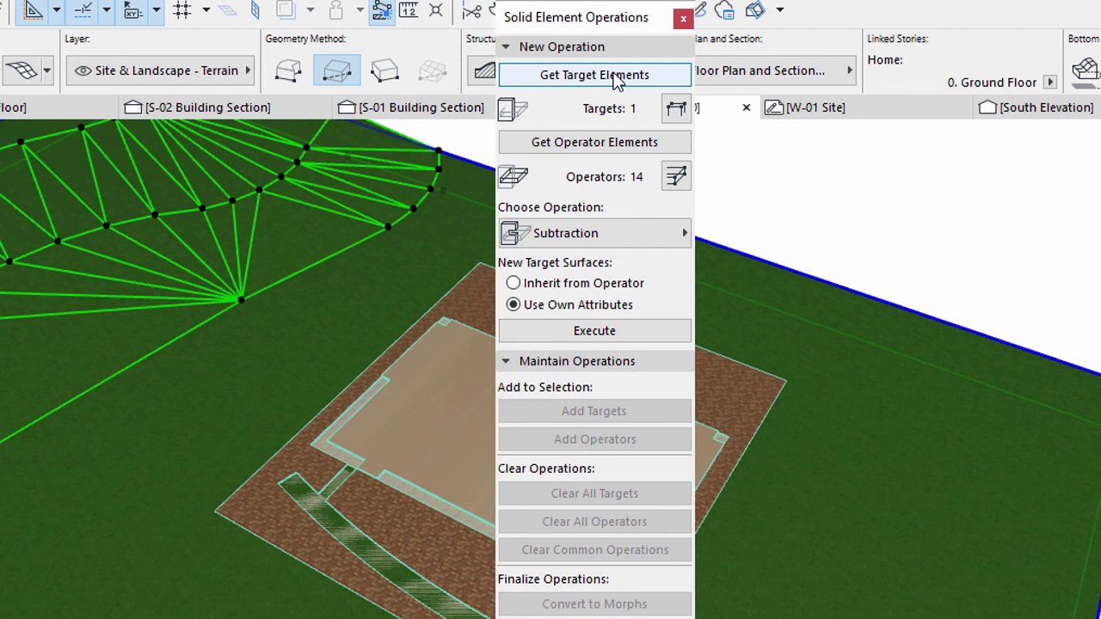
Set the operation to Subtraction with upward extrusion, keep Use Own Attributes, and execute it on the terrain mesh
click(679, 234)
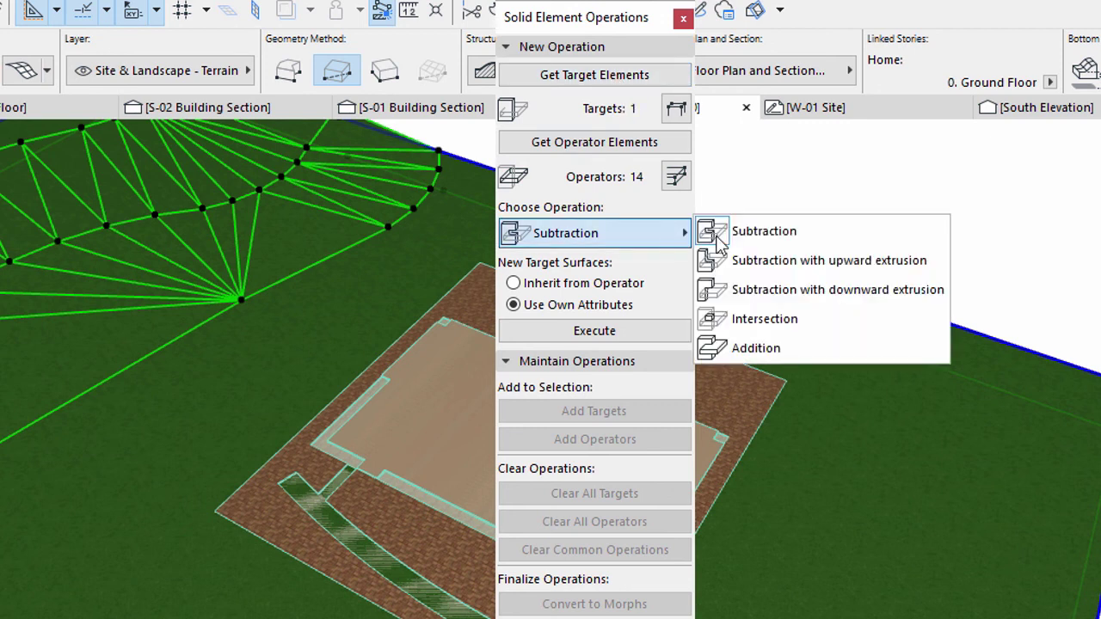
click(791, 262)
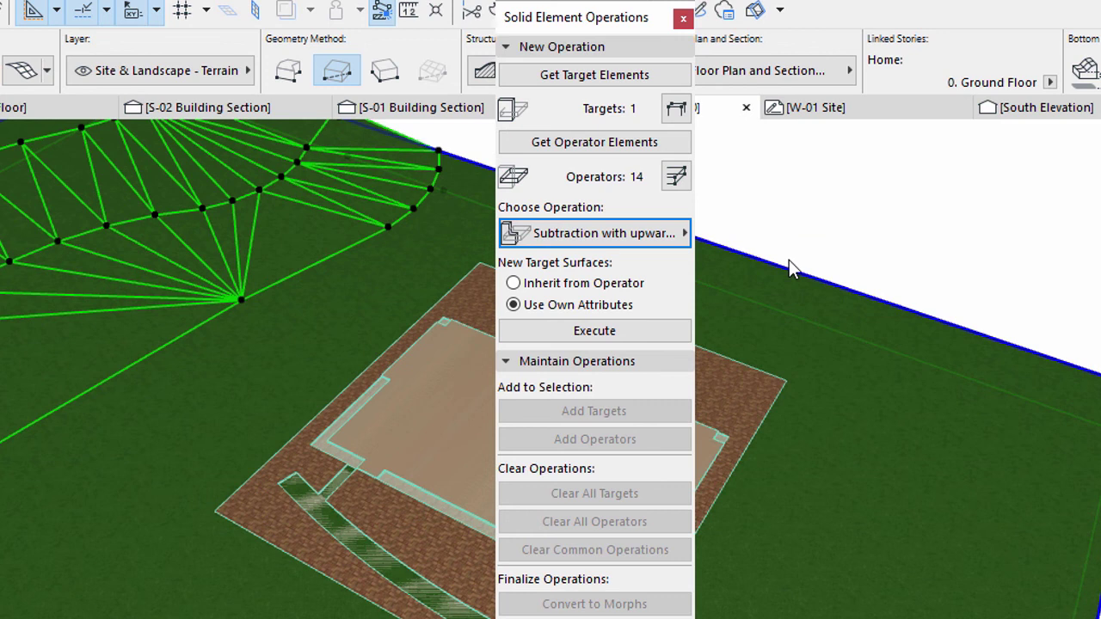
click(602, 335)
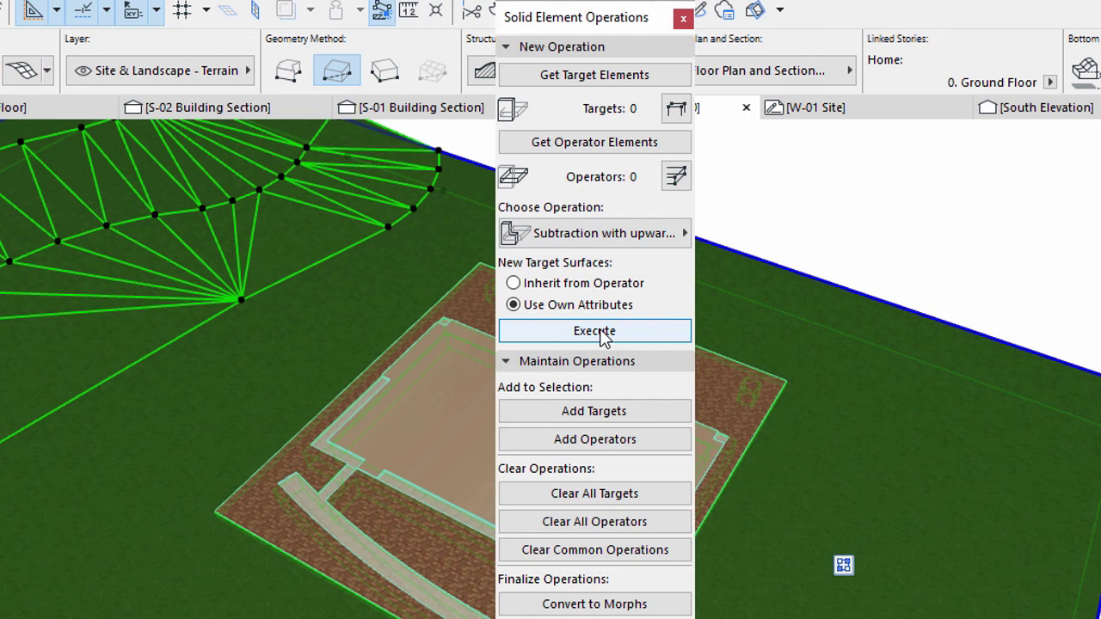
click(633, 332)
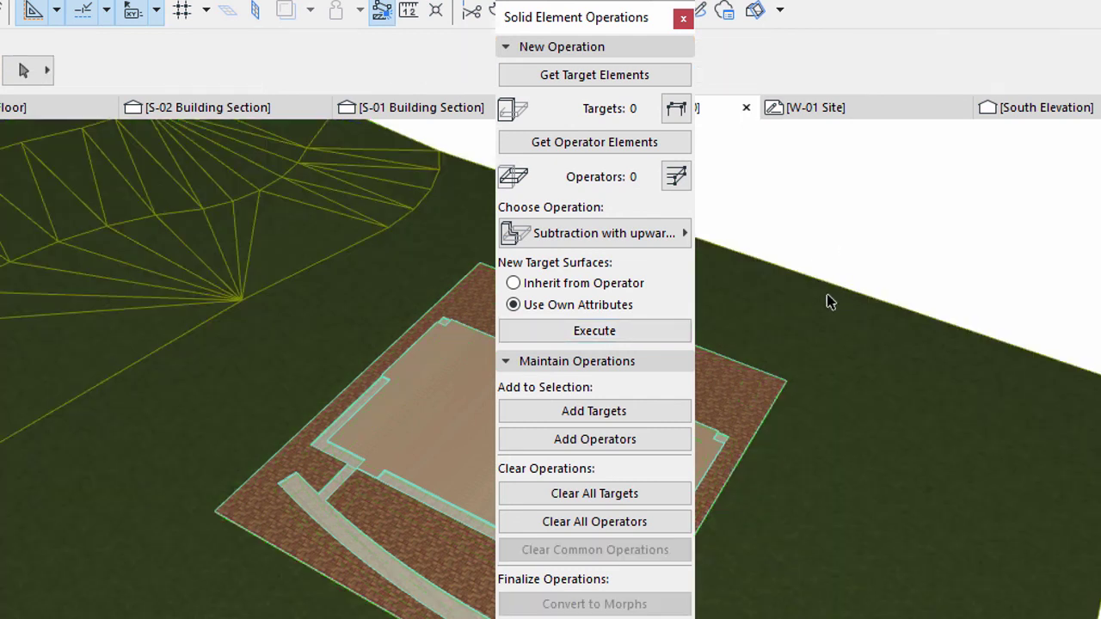
Select the terrain mesh, show only it in 3D to inspect the cut, and close Solid Element Operations
click(828, 296)
right_click(841, 229)
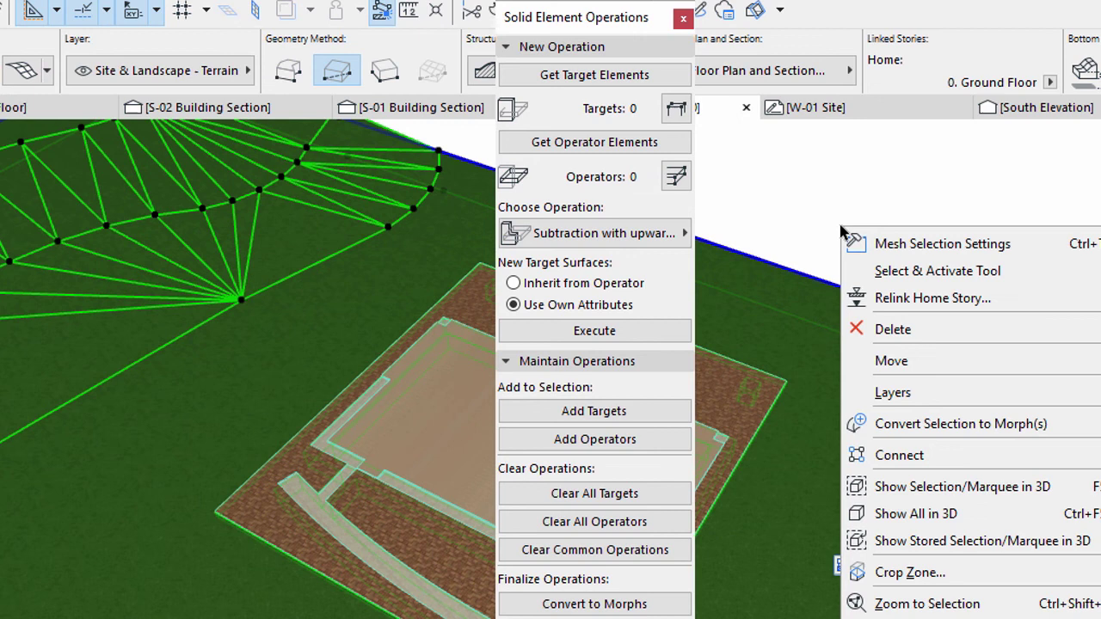
click(966, 487)
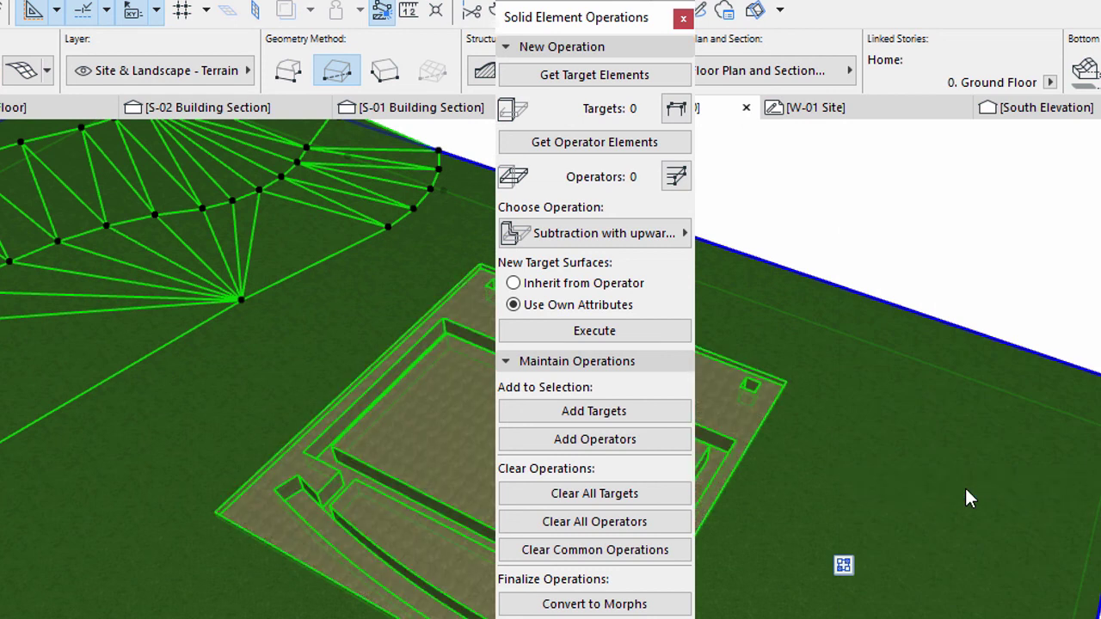
click(683, 18)
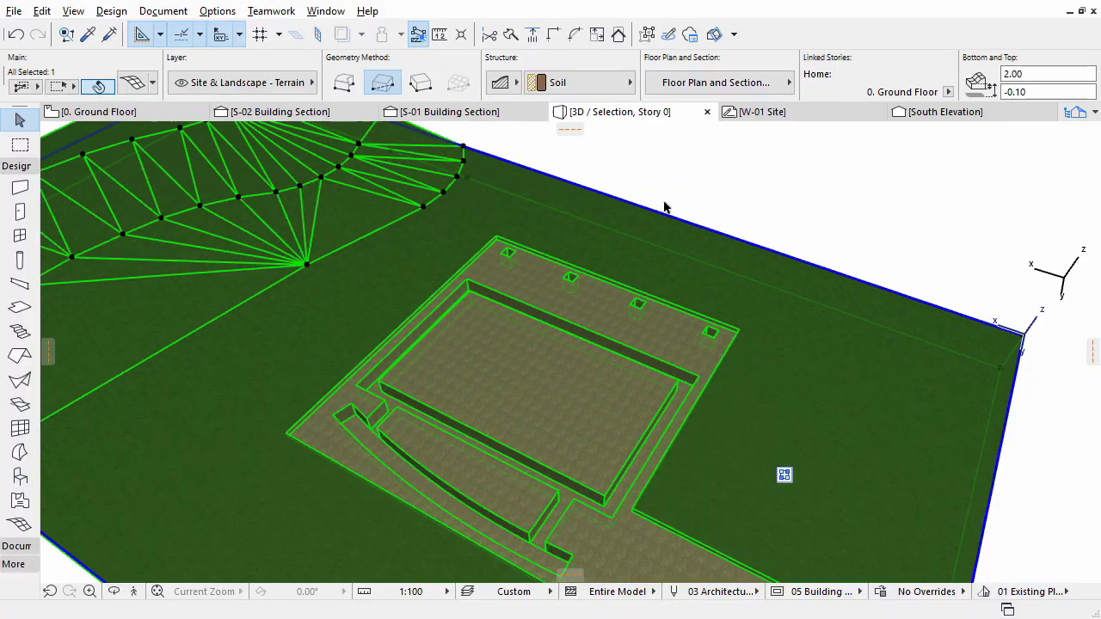
Deselect the terrain mesh and show all elements of the model in 3D
mouse_move(654, 234)
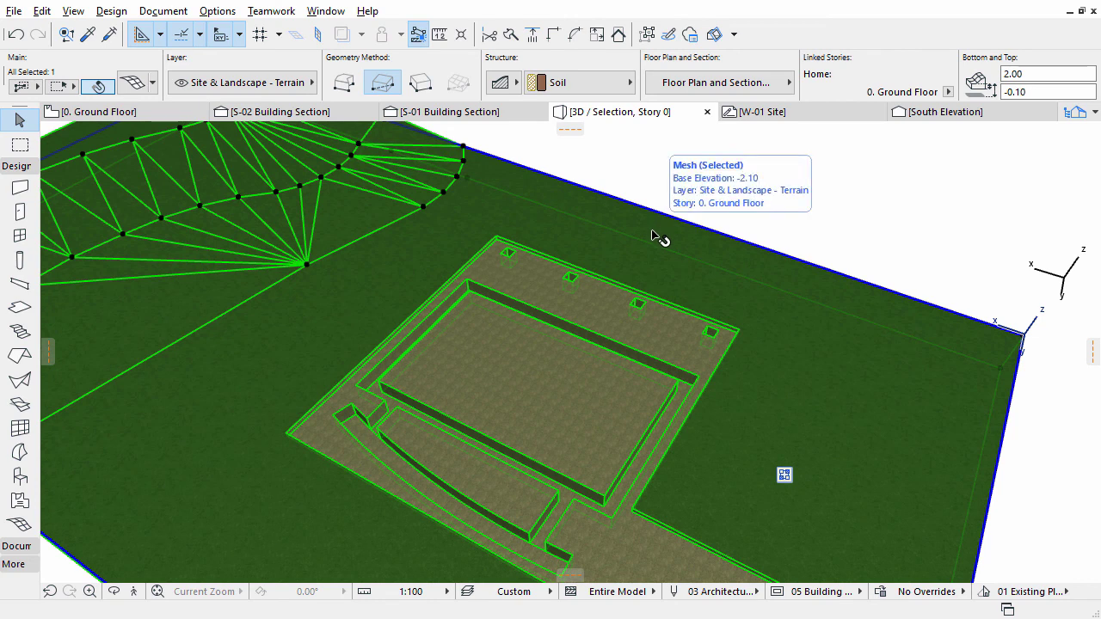
click(777, 227)
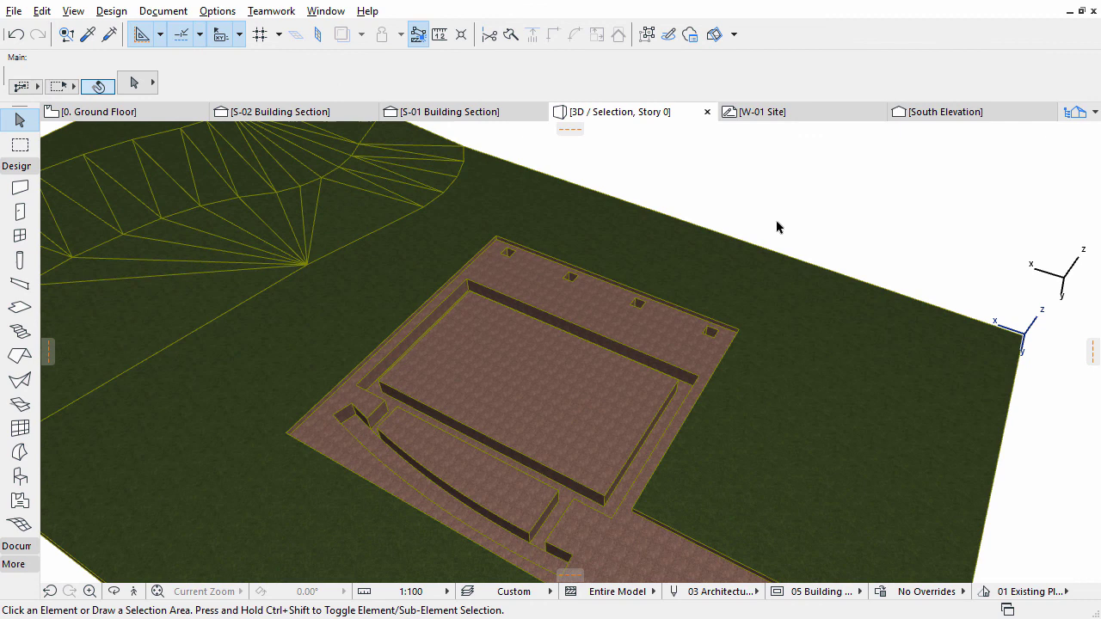
right_click(776, 227)
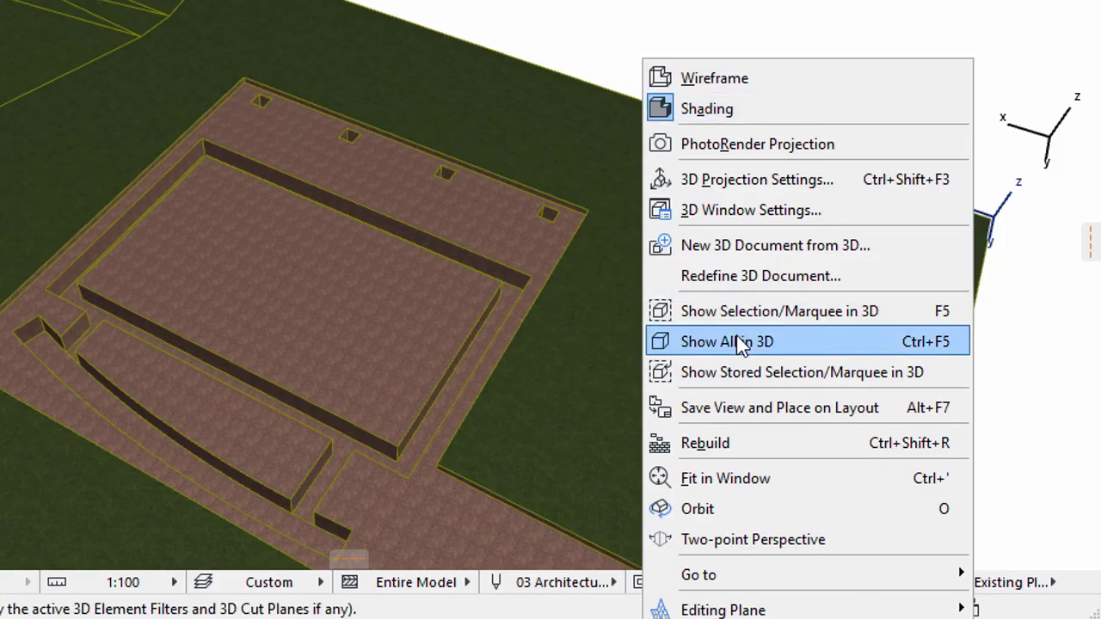
click(741, 343)
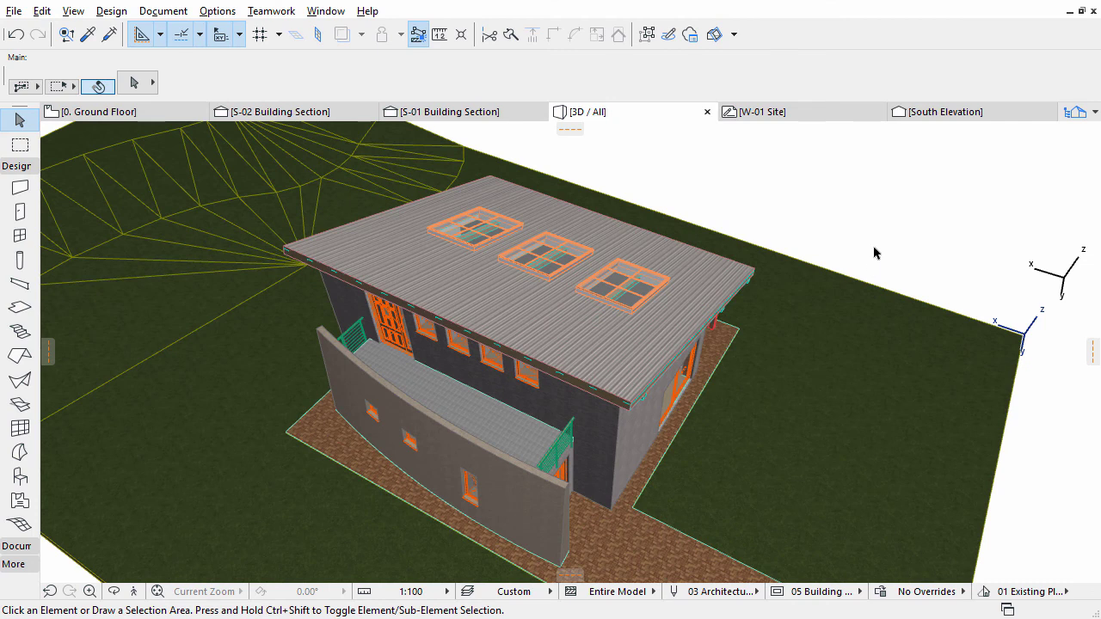